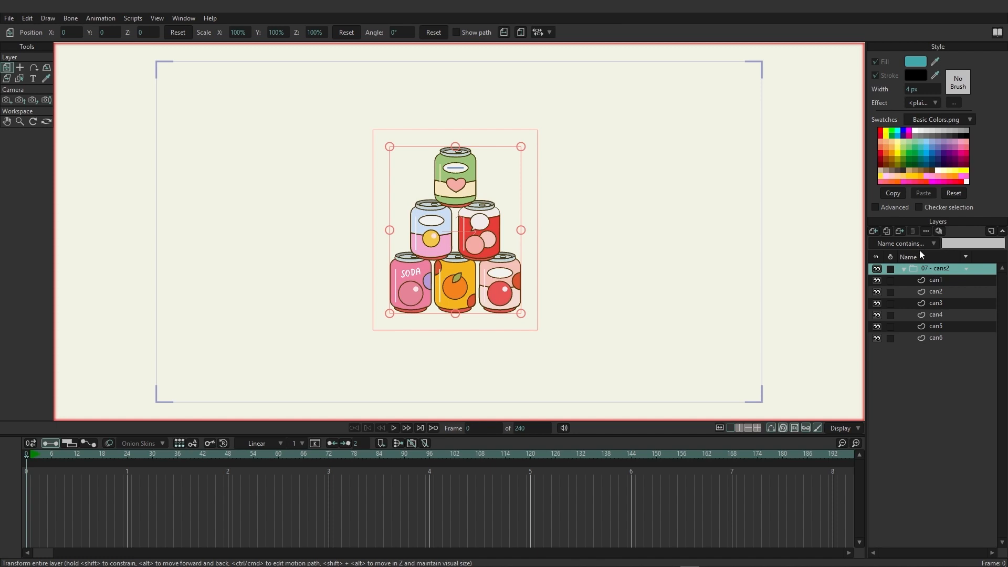
# Enable physics on the 07 - cans2 group layer, with gravity direction 270° and gravity magnitude 10.
pyautogui.doubleClick(915, 266)
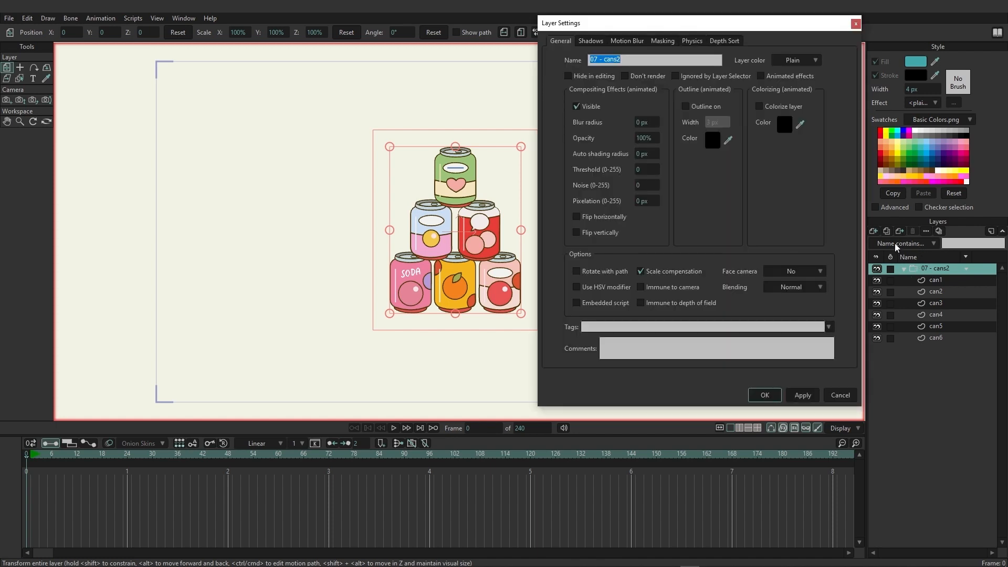
pyautogui.click(691, 41)
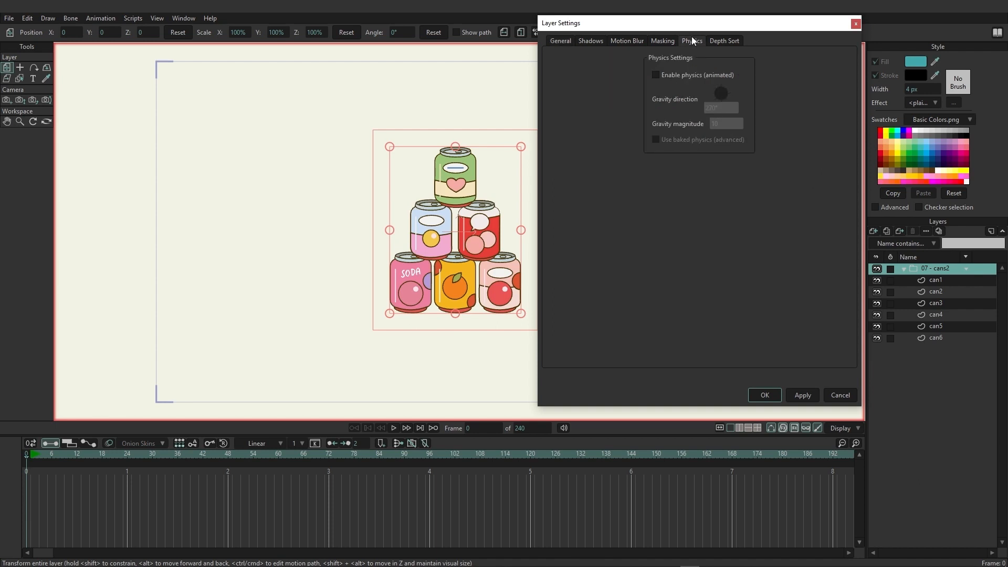
pyautogui.click(675, 78)
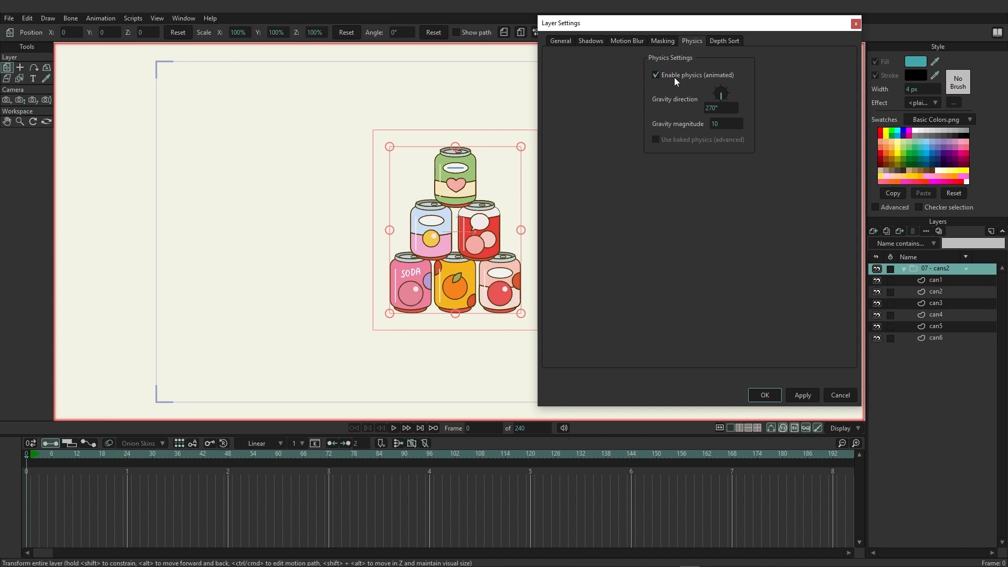
pyautogui.click(765, 395)
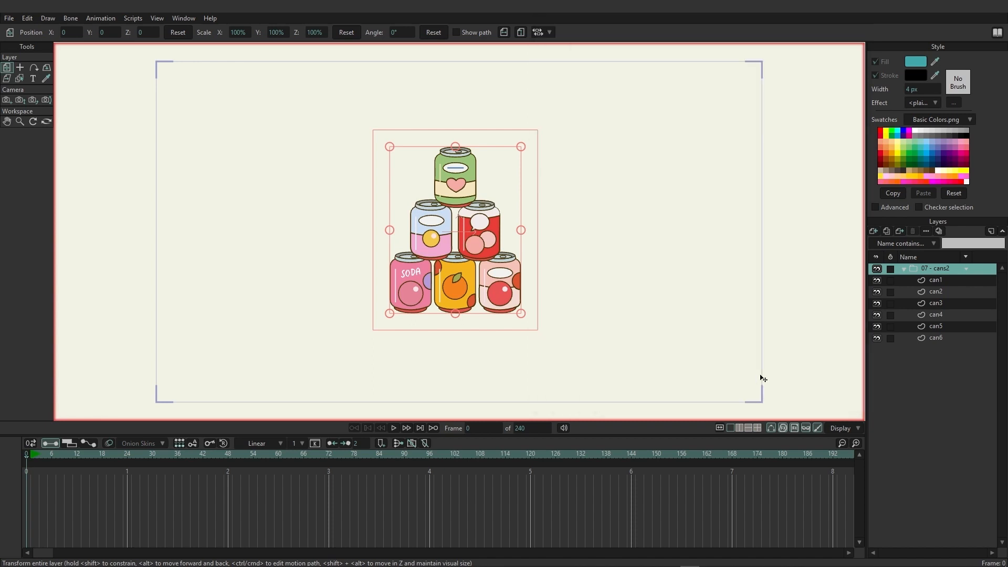
# Play back the cans' physics simulation, check can1 around frame 10, and return to the first frame.
pyautogui.click(394, 429)
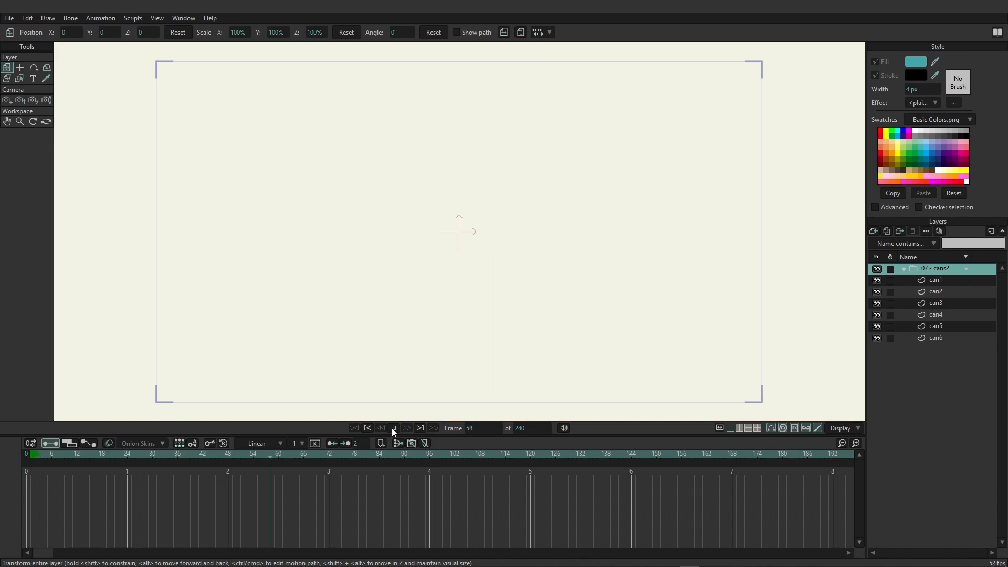
pyautogui.click(392, 427)
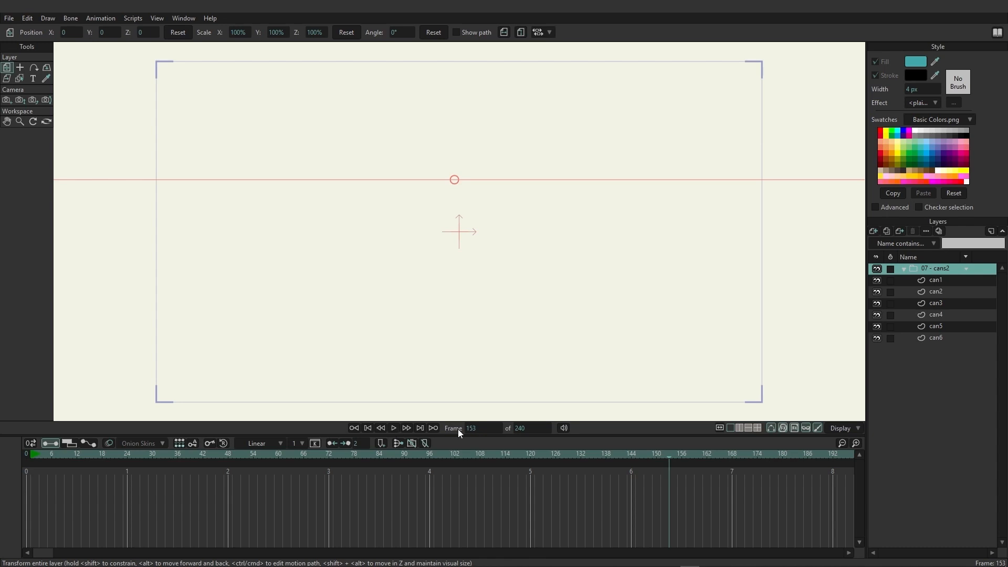
pyautogui.click(932, 282)
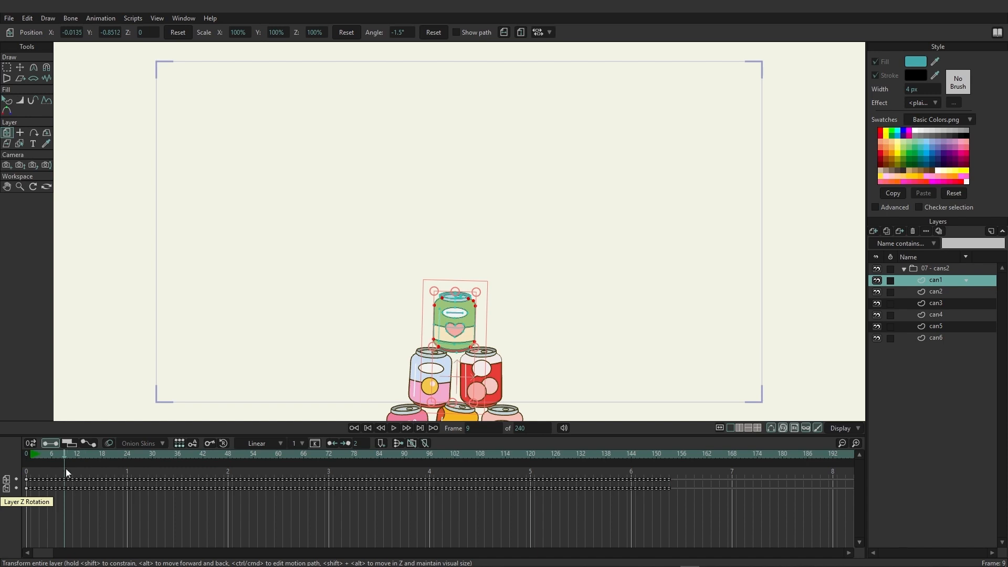
pyautogui.moveTo(64, 458)
pyautogui.mouseDown()
pyautogui.moveTo(118, 455)
pyautogui.moveTo(49, 457)
pyautogui.moveTo(91, 458)
pyautogui.moveTo(100, 468)
pyautogui.moveTo(68, 465)
pyautogui.mouseUp()
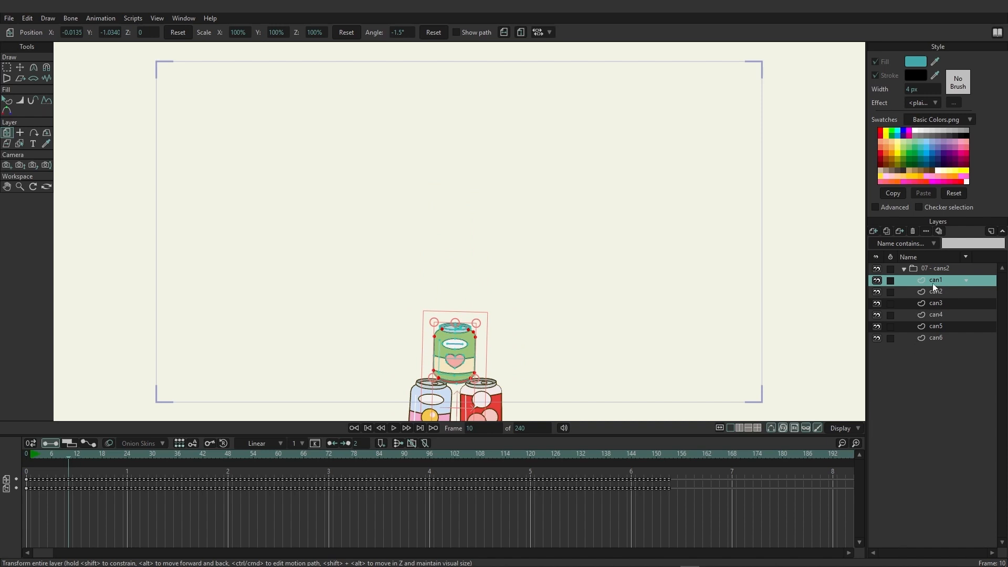
pyautogui.click(931, 268)
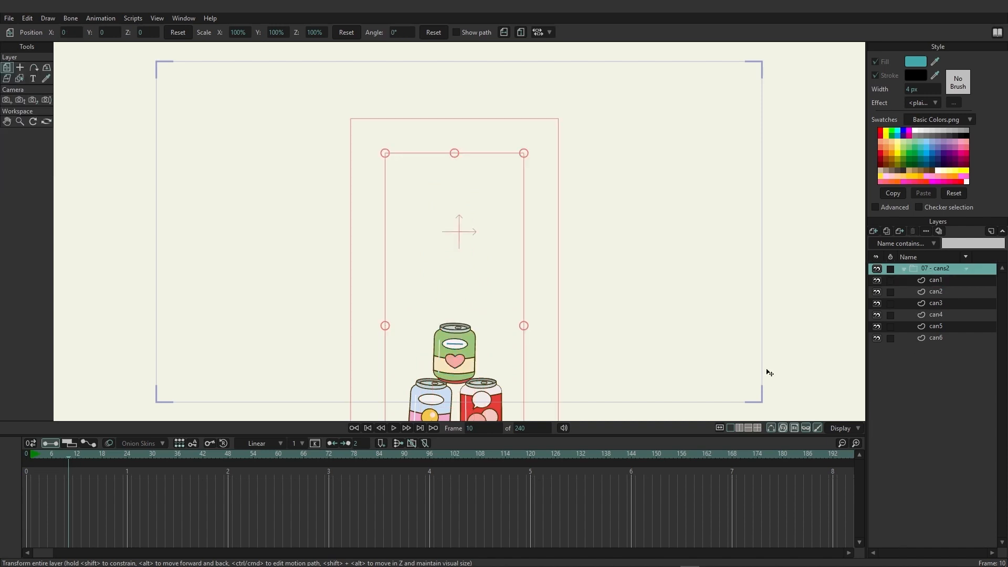
pyautogui.click(368, 427)
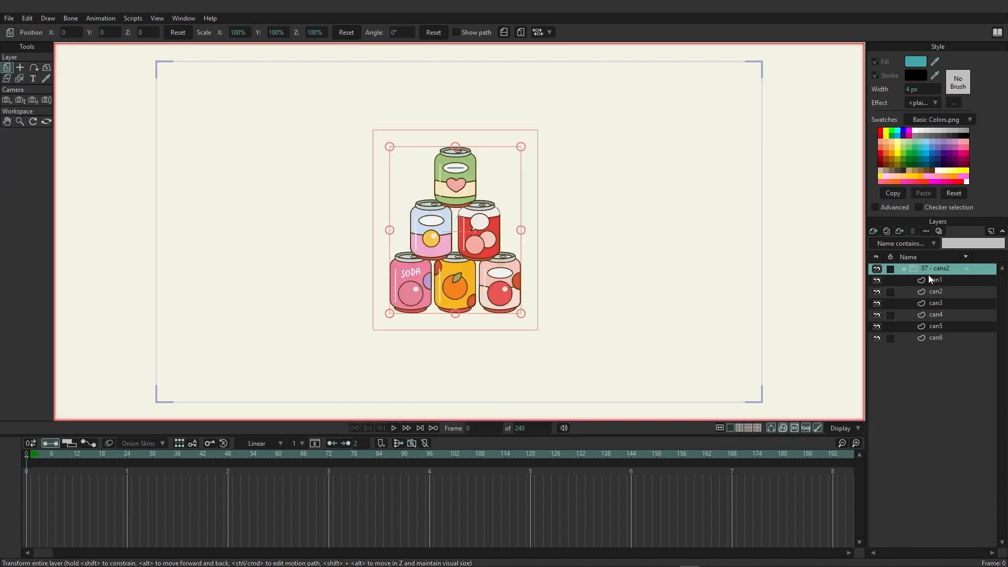
# Add a new vector layer inside the 07 - cans2 group and name it shelf.
pyautogui.click(872, 231)
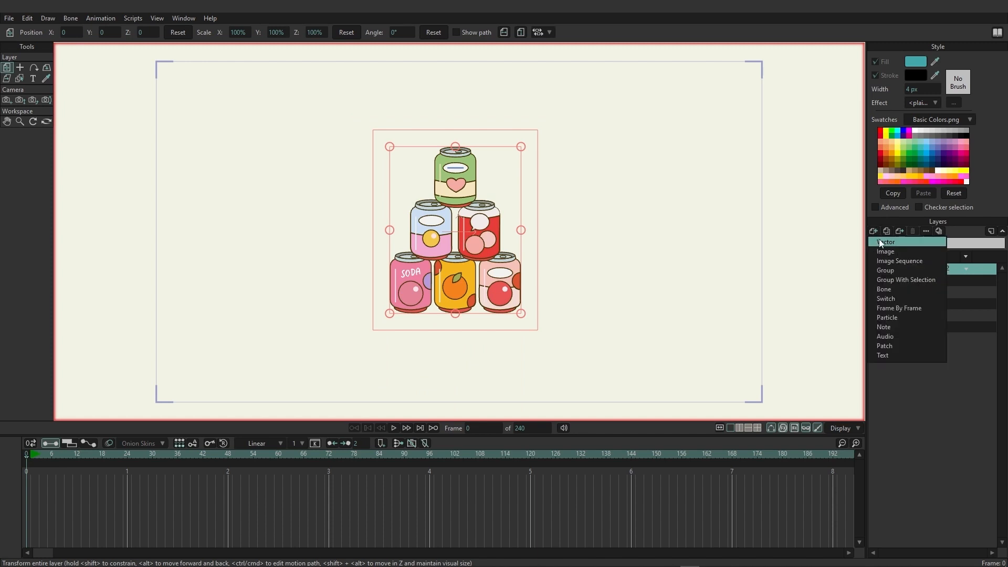
pyautogui.click(878, 239)
pyautogui.click(939, 270)
pyautogui.press('Return')
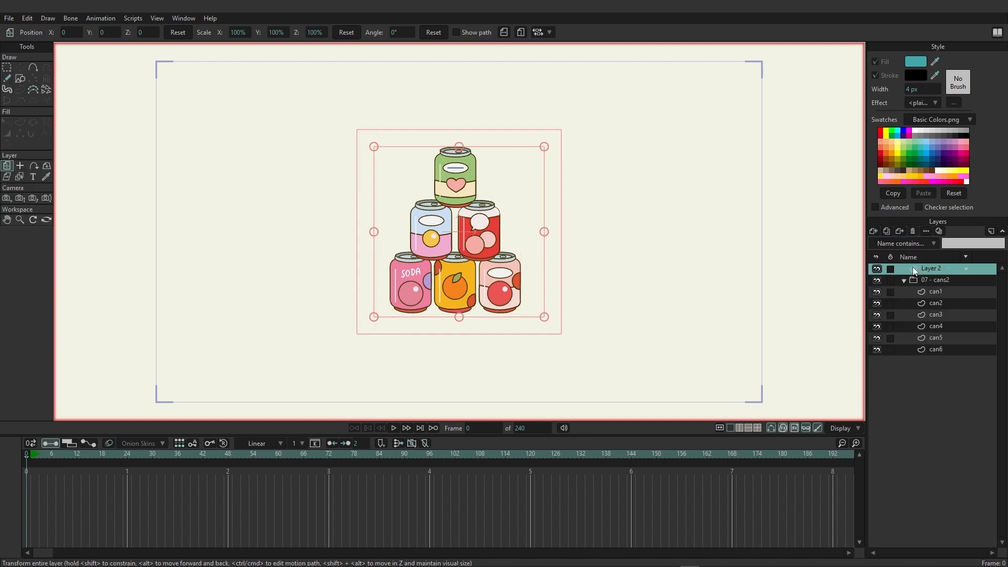
pyautogui.moveTo(938, 269); pyautogui.dragTo(935, 280)
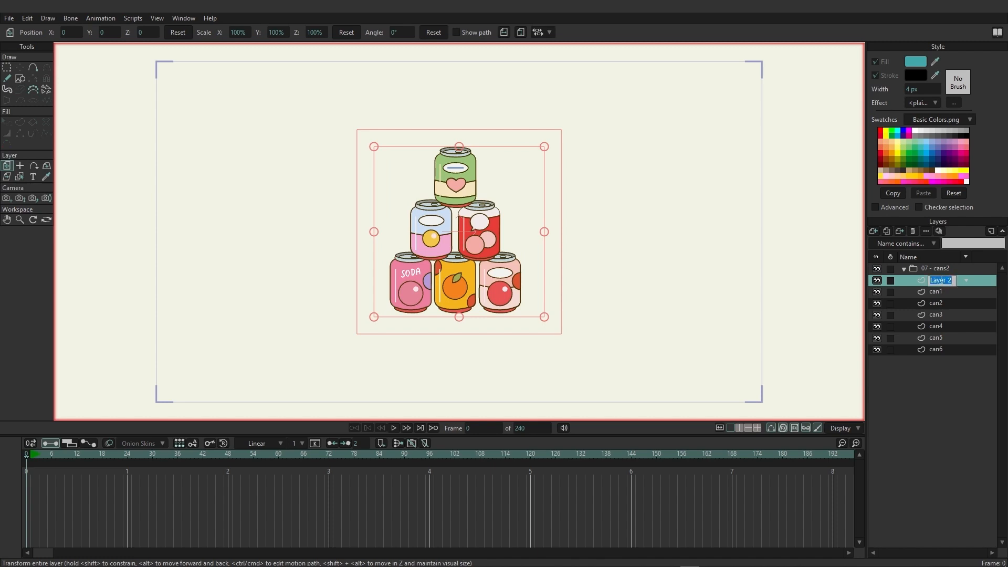
pyautogui.write('shelf')
# Draw a long, thin, stroked rectangle filled with brown 7A5C4B under the cans, spanning the frame width, and move the shelf layer below can6.
pyautogui.click(20, 78)
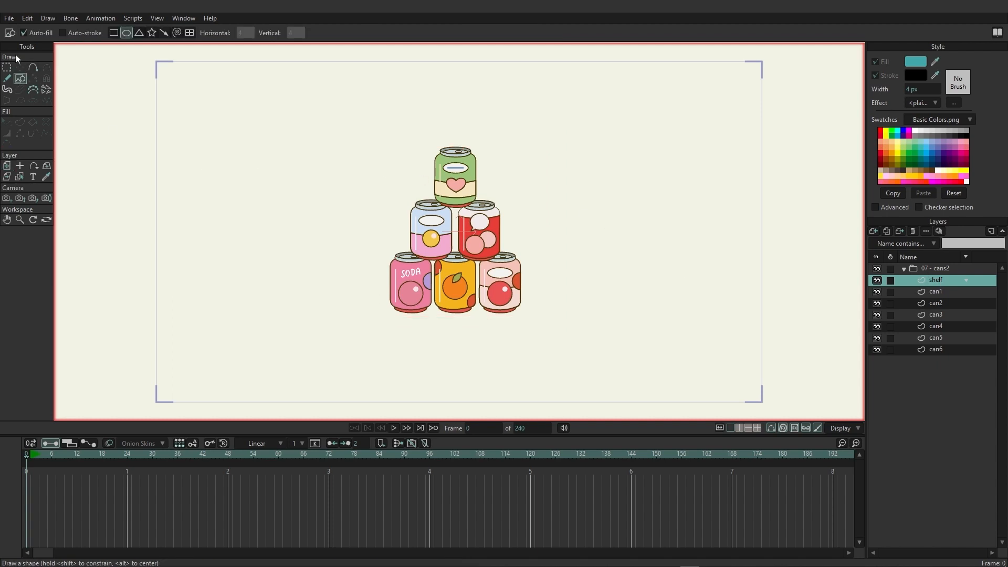
pyautogui.click(115, 32)
pyautogui.click(85, 29)
pyautogui.click(915, 63)
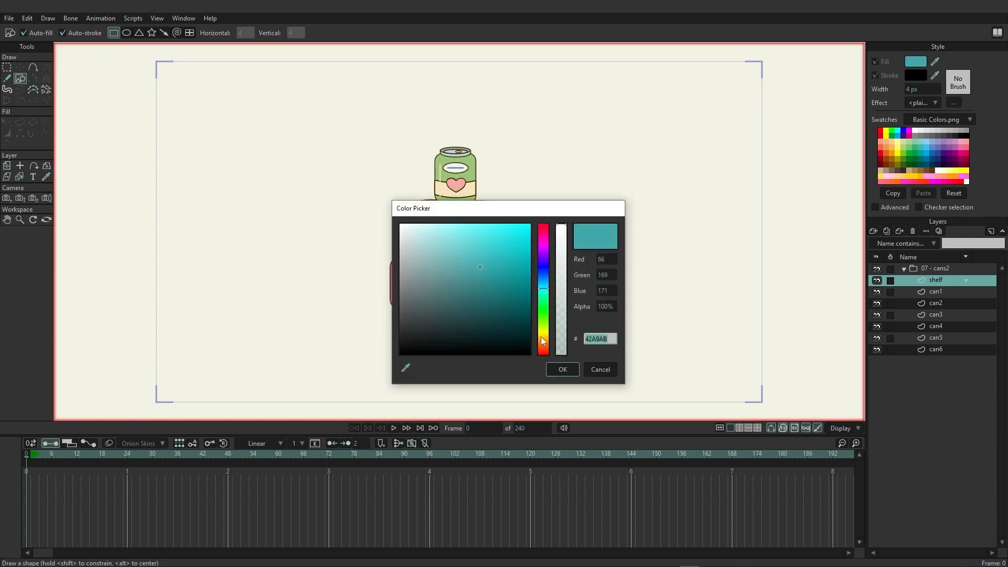
pyautogui.moveTo(542, 341); pyautogui.dragTo(543, 346)
pyautogui.moveTo(462, 298); pyautogui.dragTo(450, 293)
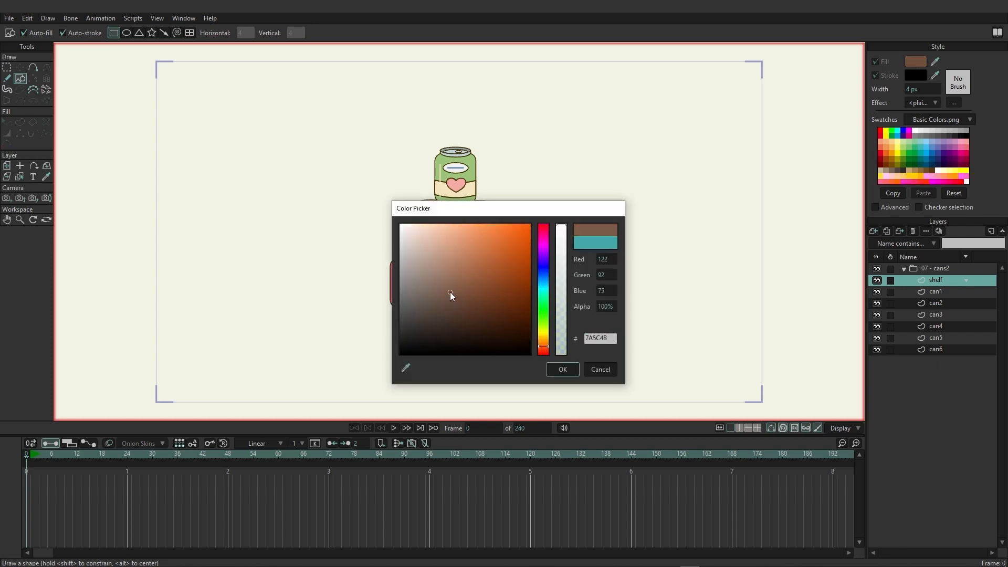
pyautogui.click(552, 368)
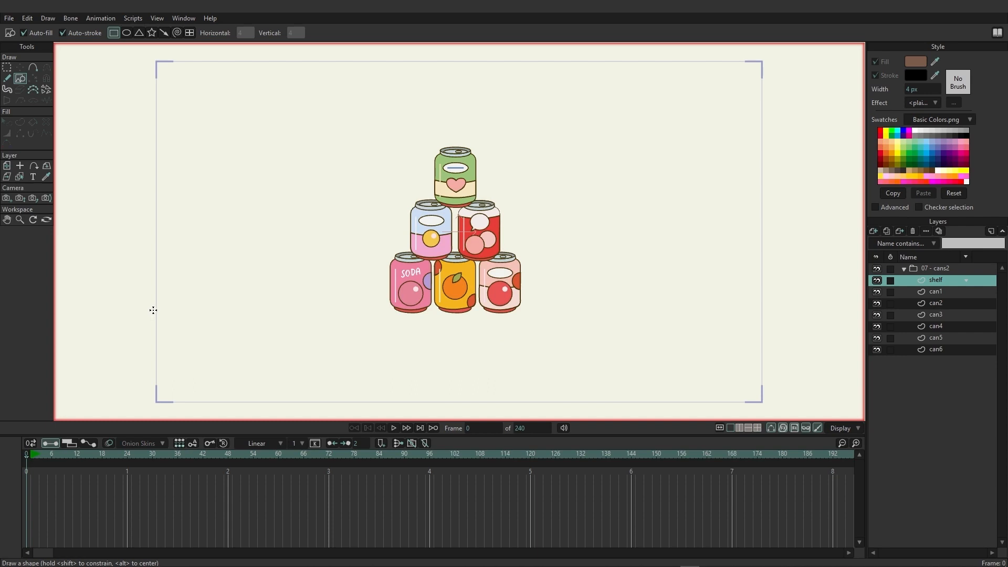
pyautogui.moveTo(153, 310); pyautogui.dragTo(776, 341)
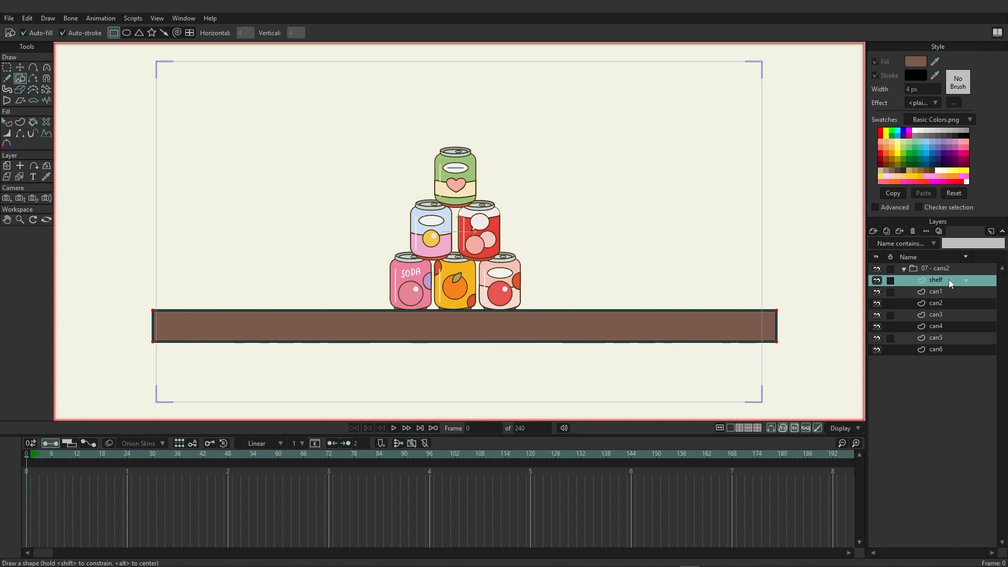
pyautogui.moveTo(949, 280); pyautogui.dragTo(952, 342)
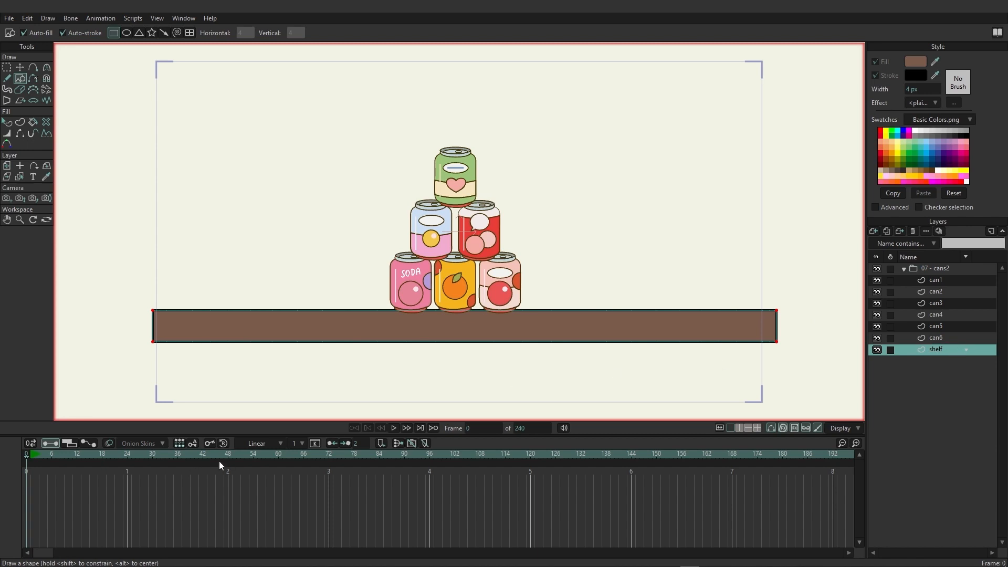
# Play back the simulation with the new shelf included and return to frame 0.
pyautogui.click(394, 428)
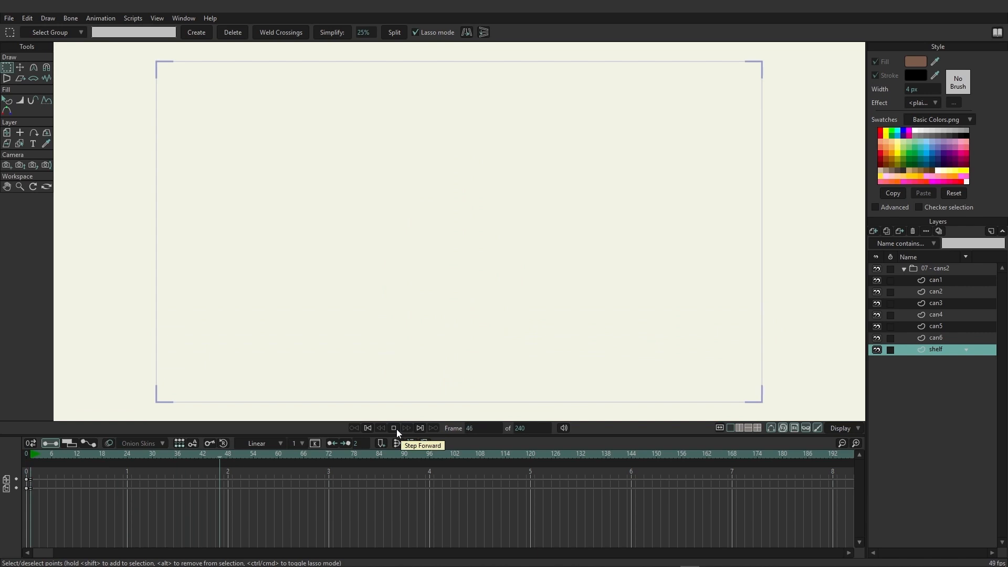
pyautogui.click(394, 428)
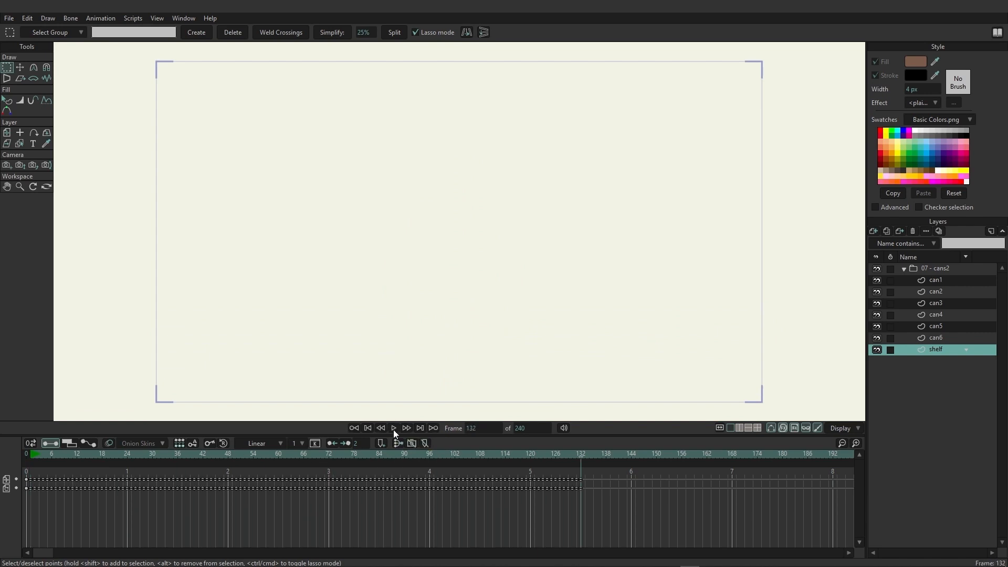
pyautogui.click(29, 454)
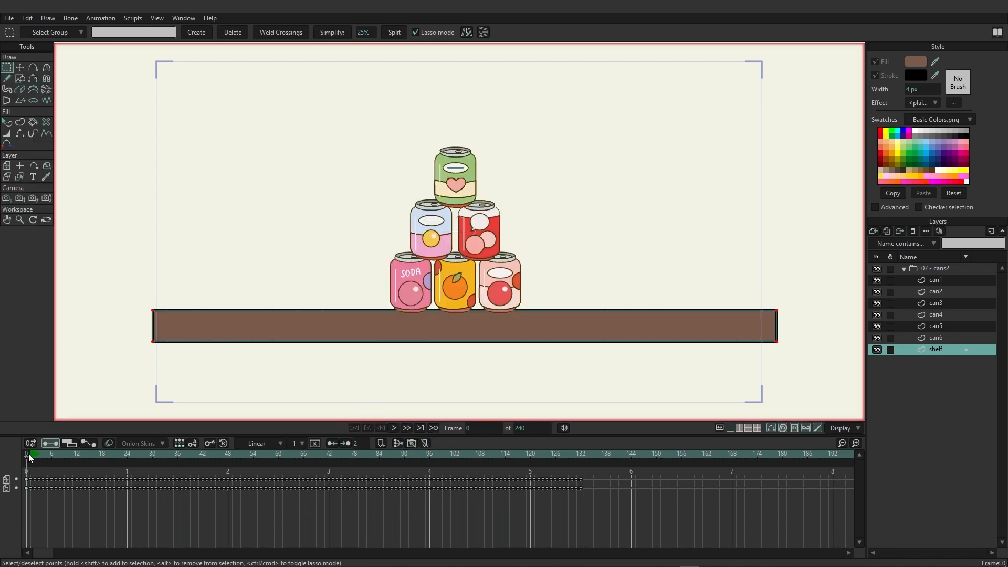
# Make the shelf layer a non-moving object in its physics settings.
pyautogui.doubleClick(929, 351)
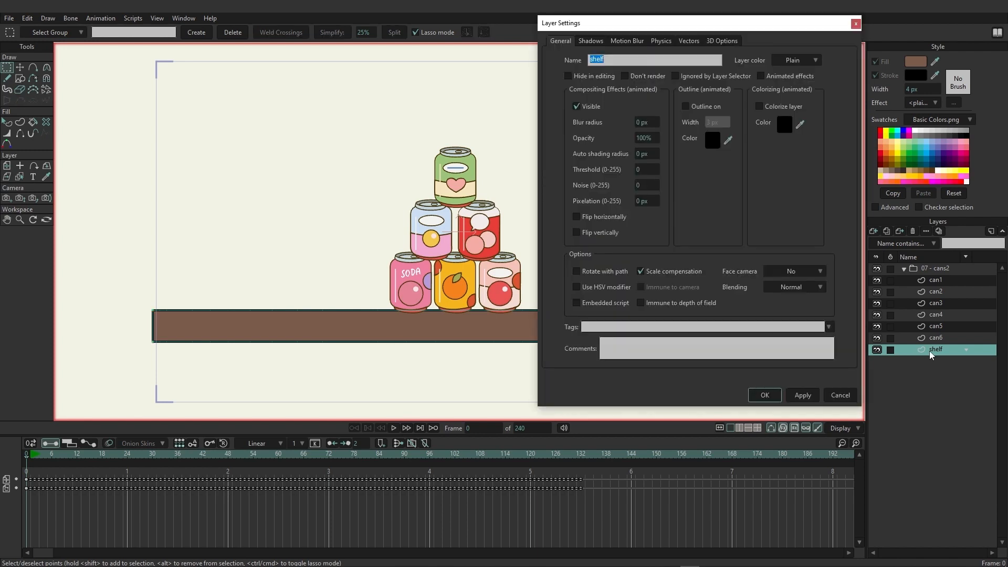
pyautogui.click(665, 43)
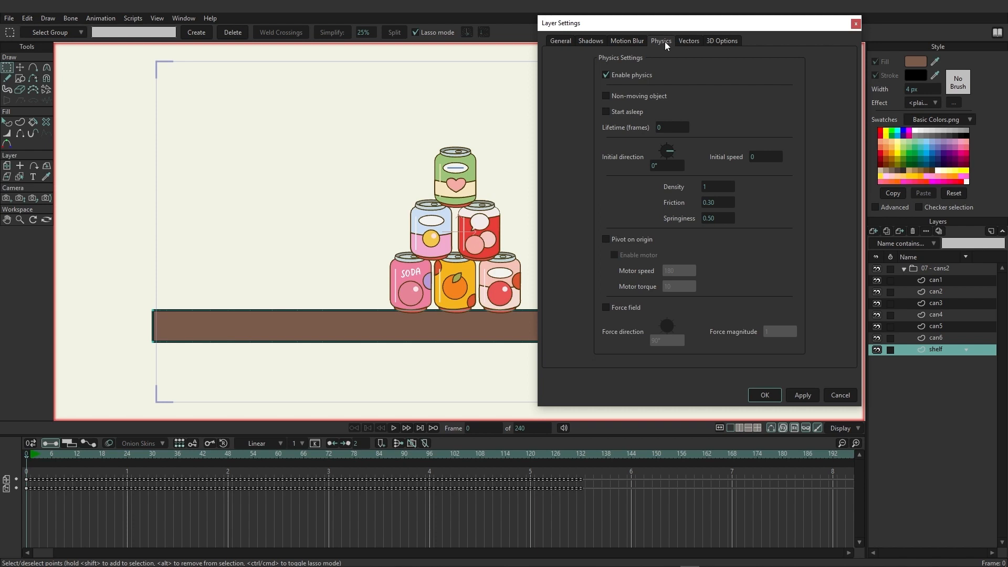
pyautogui.click(643, 102)
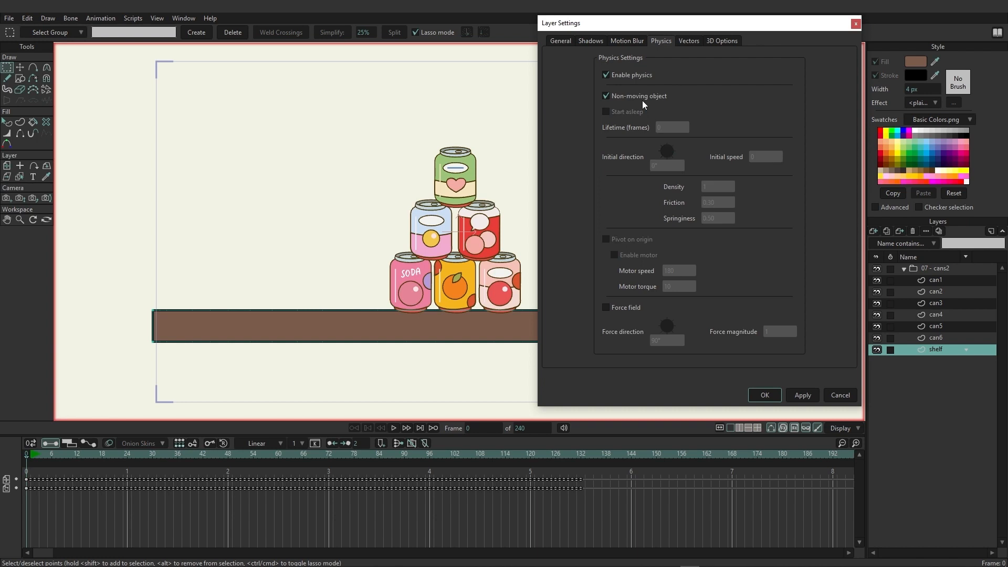
pyautogui.click(768, 397)
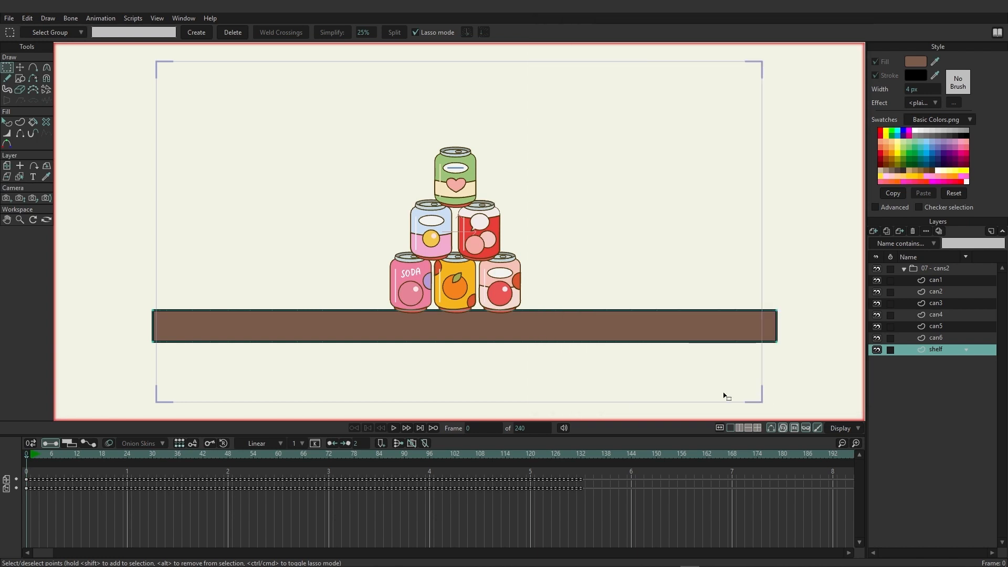
# Play back the cans collapsing onto the fixed shelf and rewind to frame 0.
pyautogui.click(394, 427)
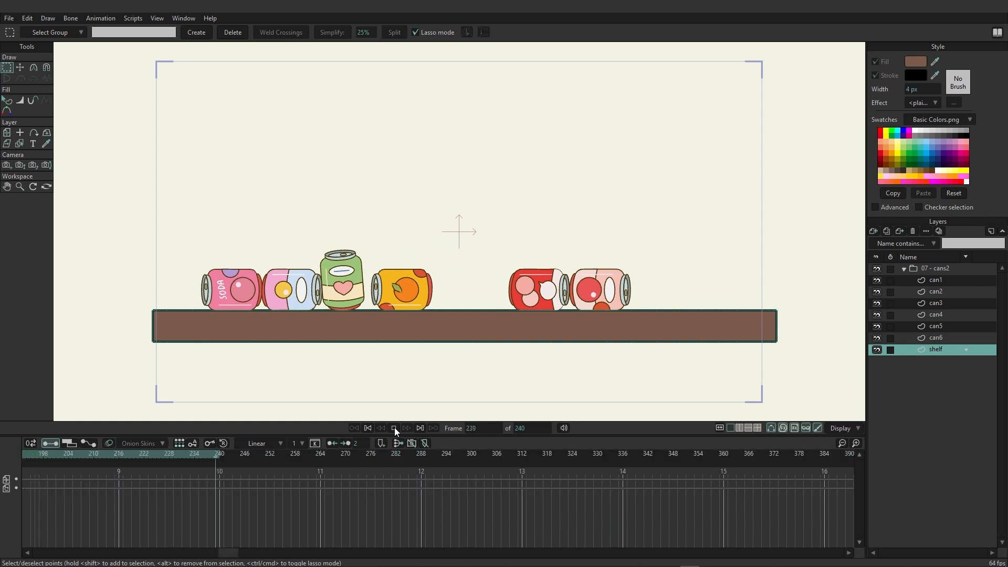
pyautogui.click(394, 427)
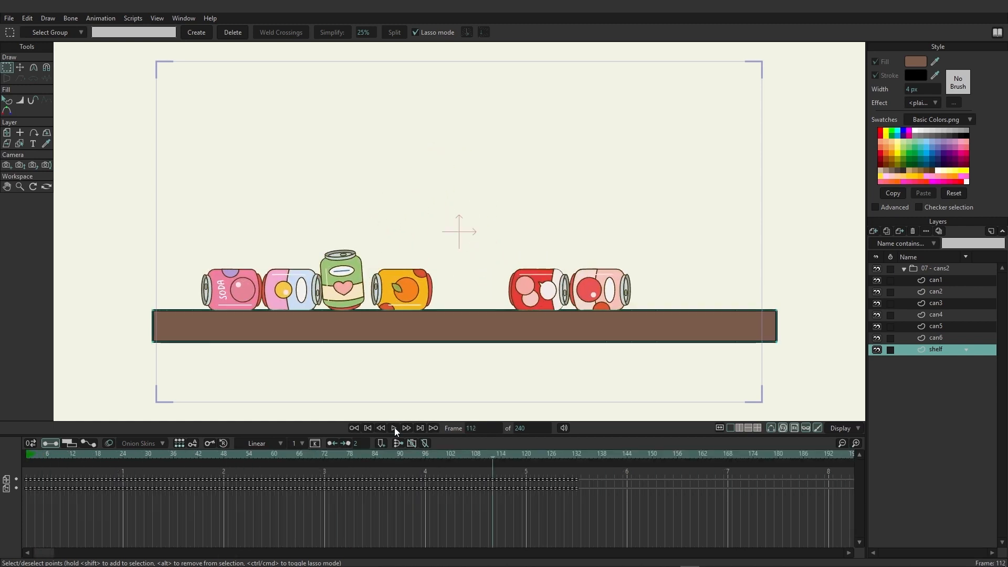
pyautogui.click(367, 428)
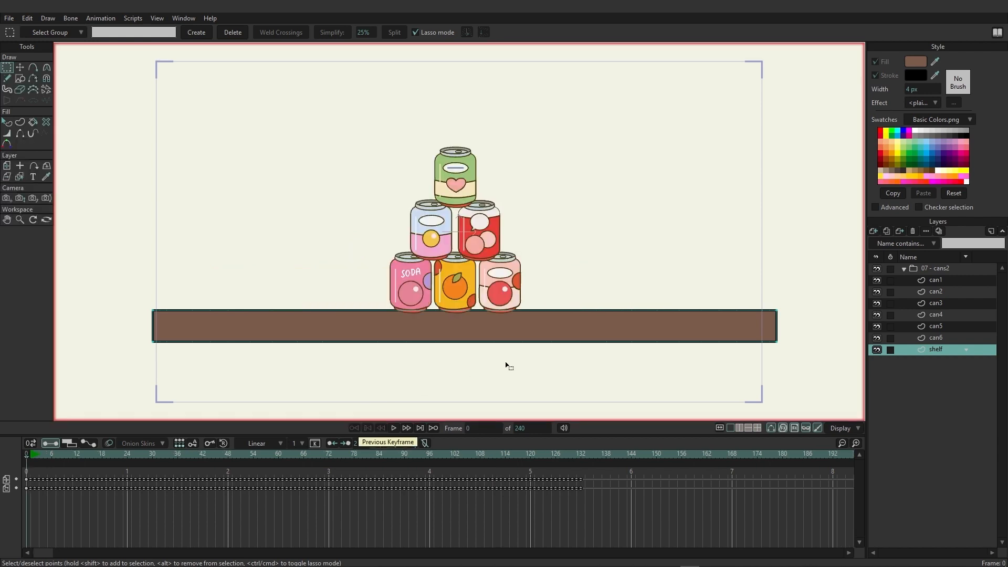
# Reduce the gravity magnitude in the 07 - cans2 group's physics settings.
pyautogui.doubleClick(931, 268)
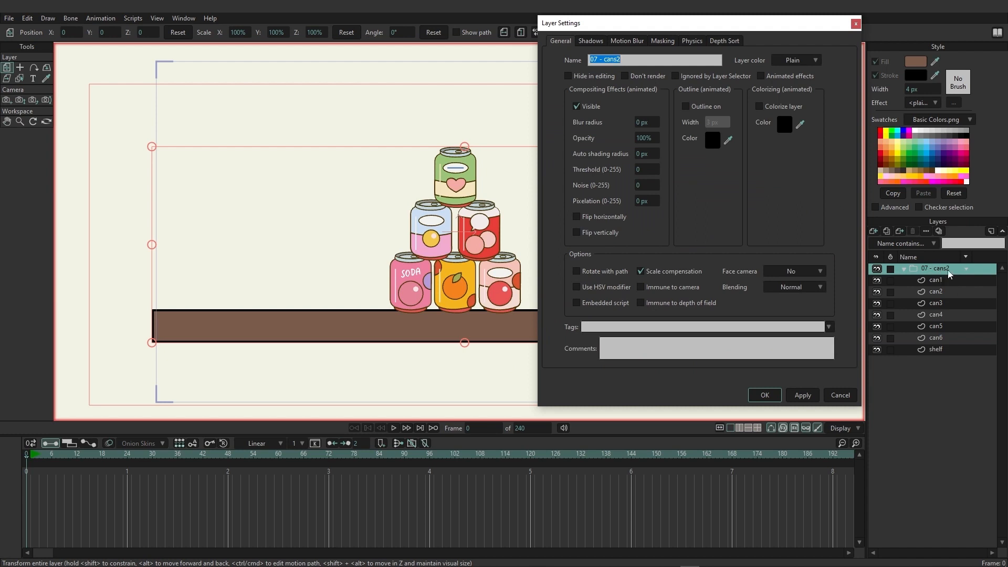
pyautogui.click(690, 40)
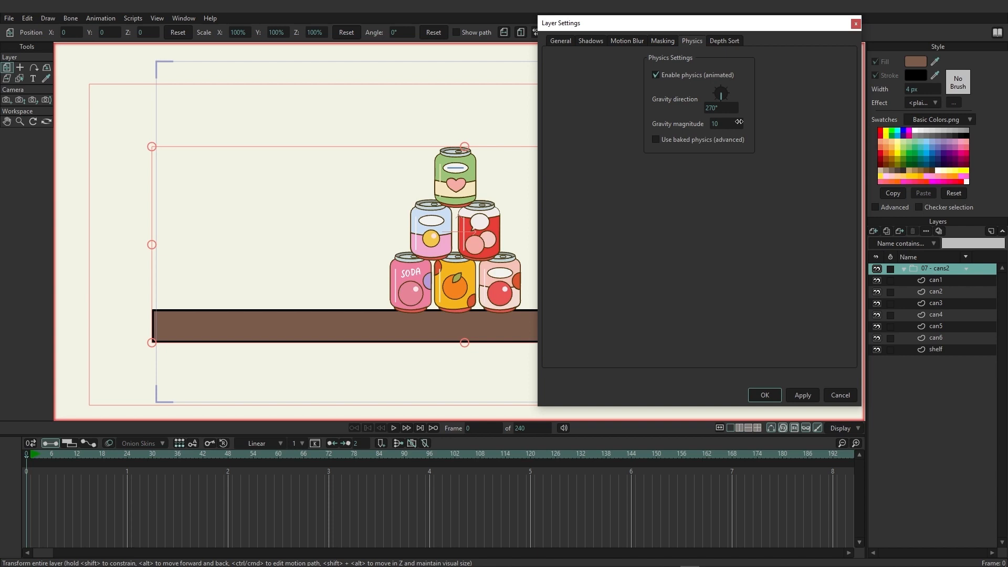
pyautogui.moveTo(738, 122); pyautogui.dragTo(652, 122)
pyautogui.click(771, 394)
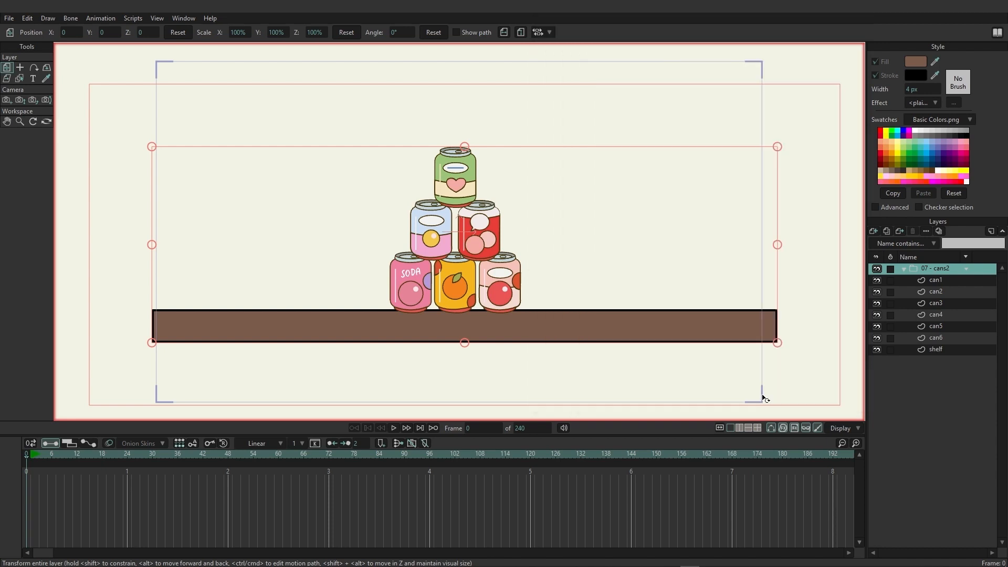
# Preview the simulation with the changed gravity magnitude and go back to the first frame.
pyautogui.click(393, 427)
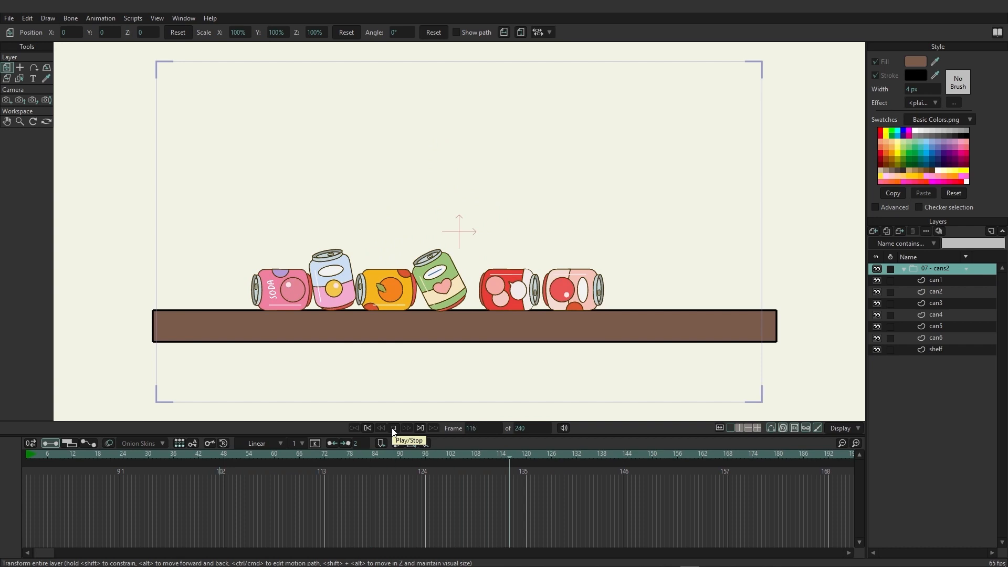
pyautogui.click(393, 427)
pyautogui.click(380, 428)
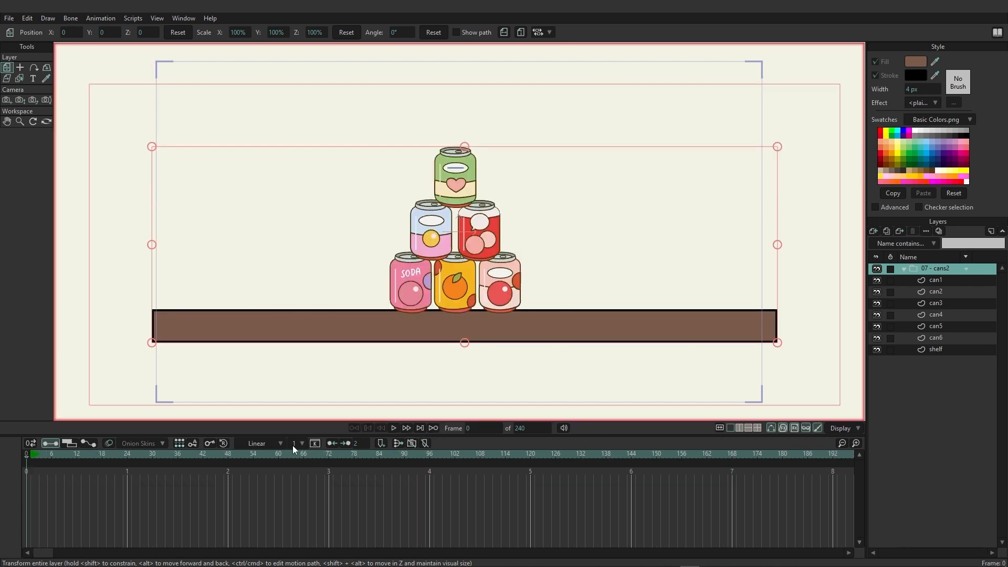
# Change the gravity magnitude in the 07 - cans2 group's physics settings again and play back the falling cans.
pyautogui.doubleClick(943, 271)
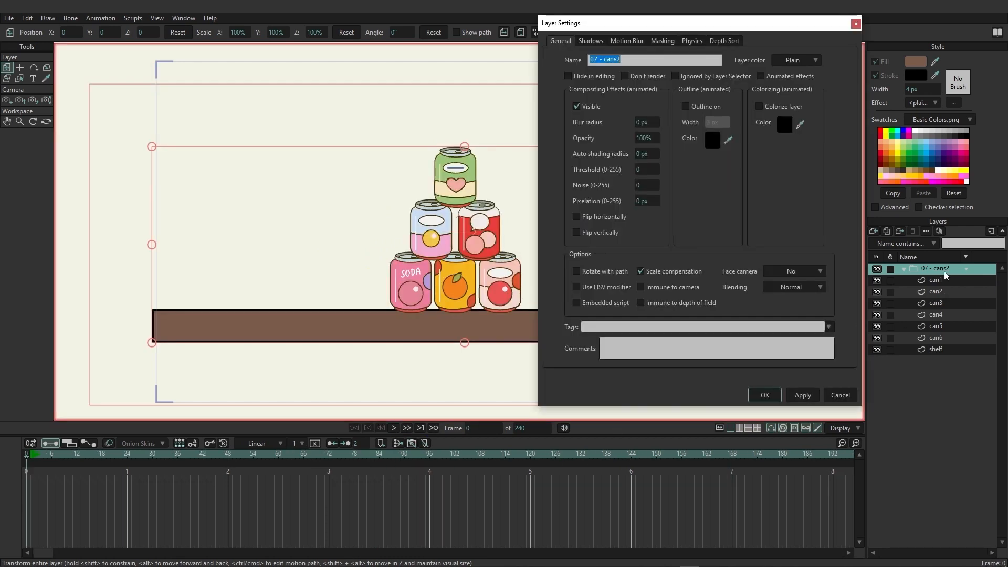
pyautogui.click(690, 40)
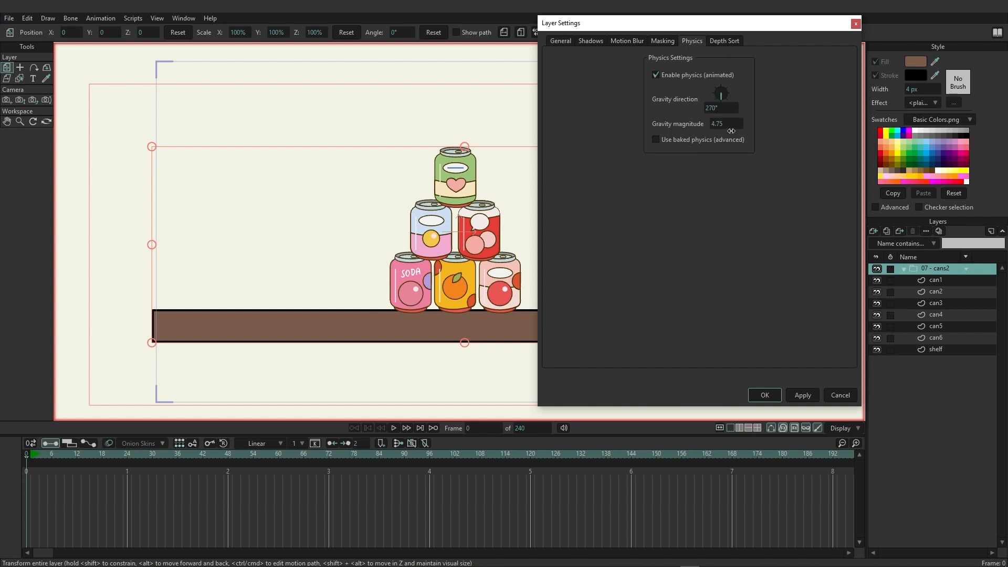
pyautogui.moveTo(713, 135); pyautogui.dragTo(682, 144)
pyautogui.click(764, 394)
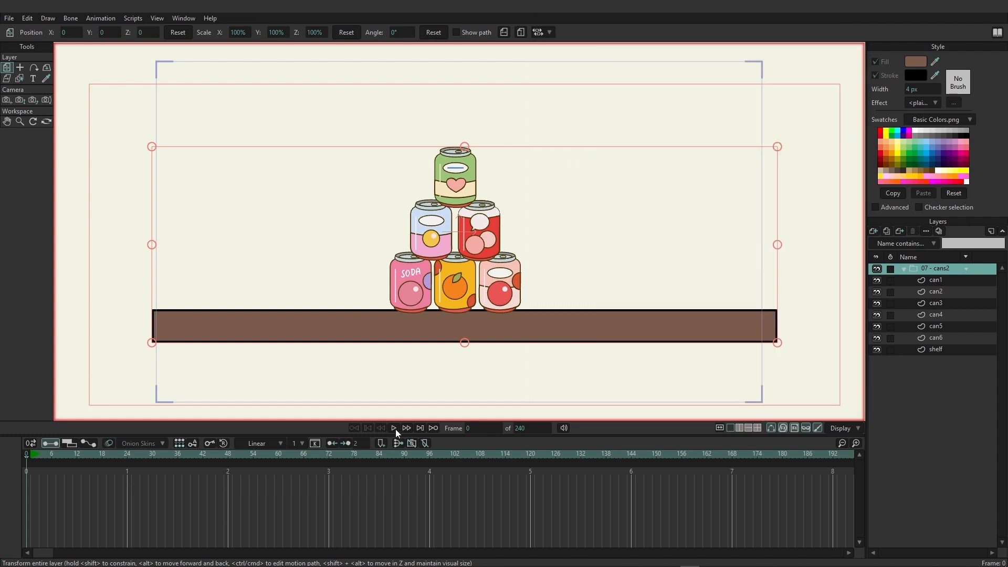
pyautogui.click(394, 428)
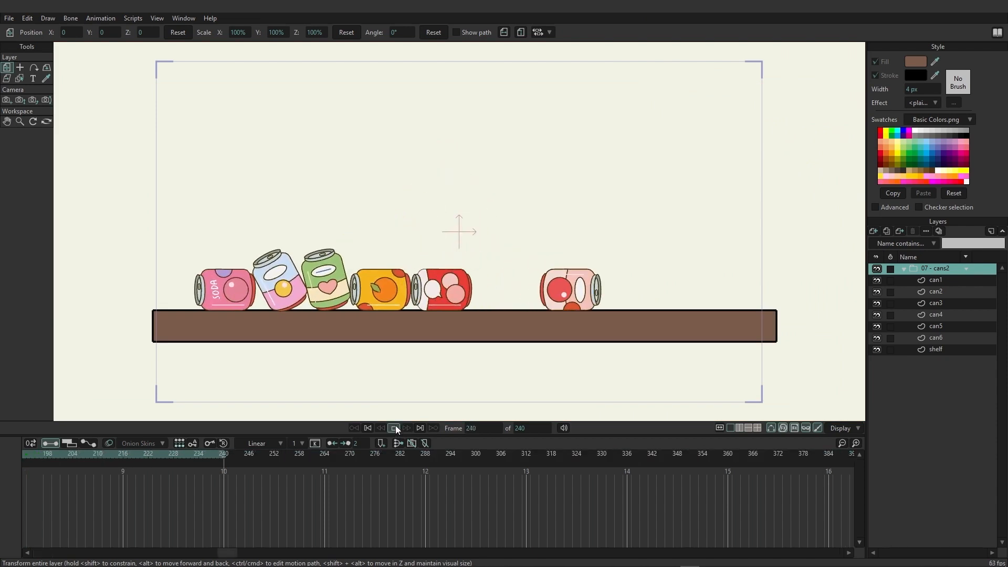
pyautogui.click(395, 429)
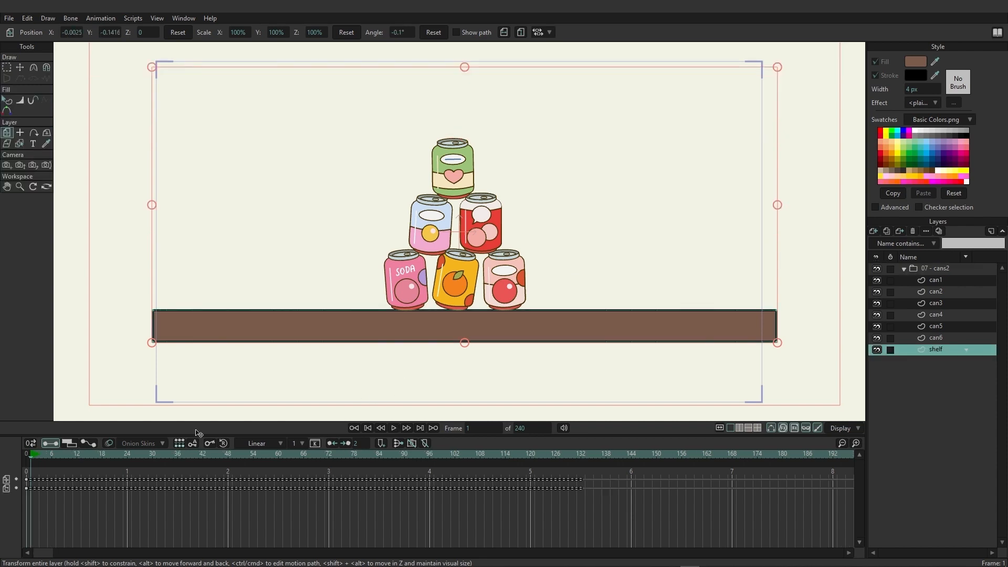
# Move the shelf down, away from the can stack, at frame 0, play back the fall, and return to frame 0.
pyautogui.moveTo(230, 339)
pyautogui.mouseDown()
pyautogui.moveTo(259, 340)
pyautogui.moveTo(232, 347)
pyautogui.mouseUp()
pyautogui.moveTo(403, 323)
pyautogui.mouseDown()
pyautogui.moveTo(435, 331)
pyautogui.moveTo(420, 336)
pyautogui.moveTo(508, 339)
pyautogui.moveTo(398, 341)
pyautogui.mouseUp()
pyautogui.click(26, 456)
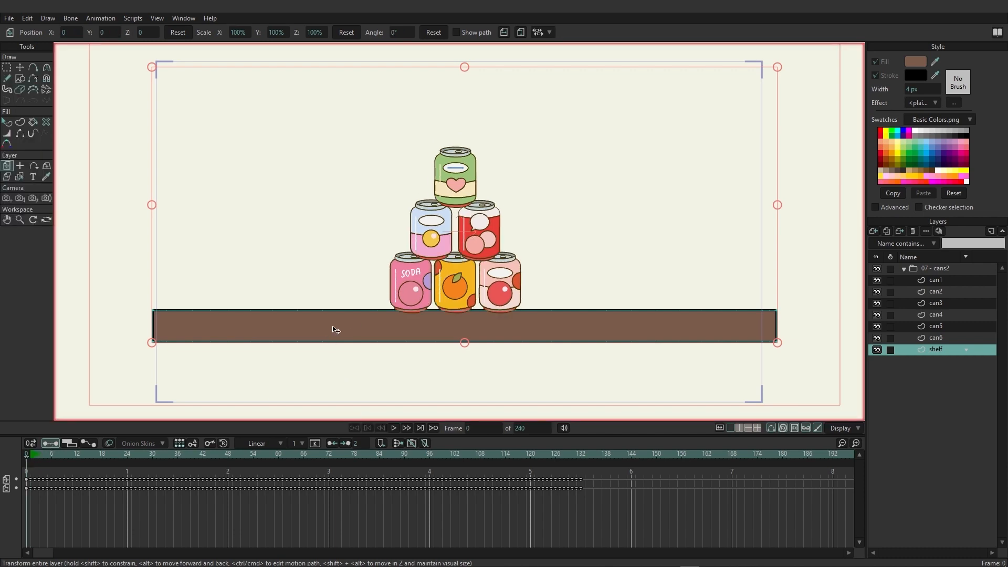
pyautogui.moveTo(334, 330); pyautogui.dragTo(333, 374)
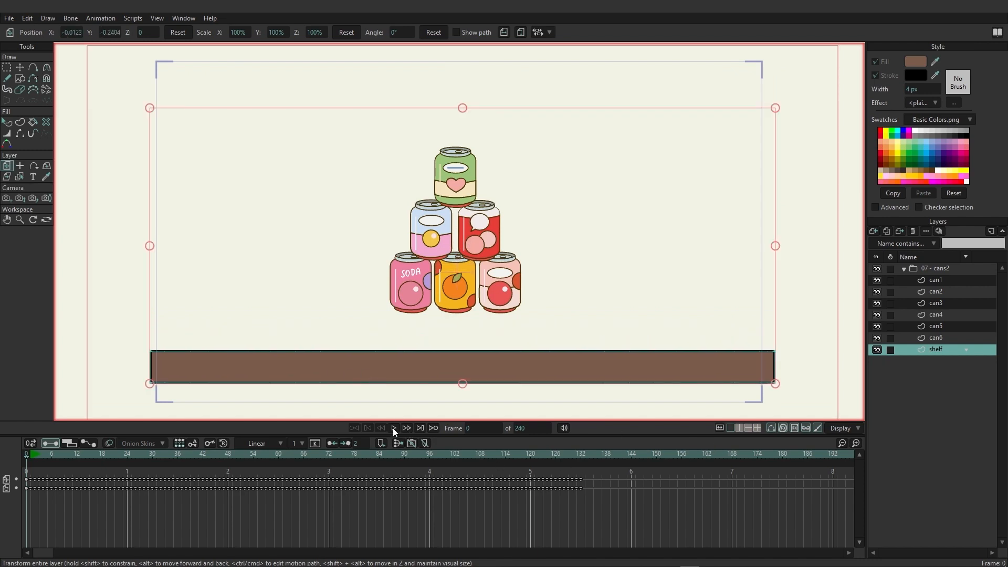
pyautogui.click(394, 428)
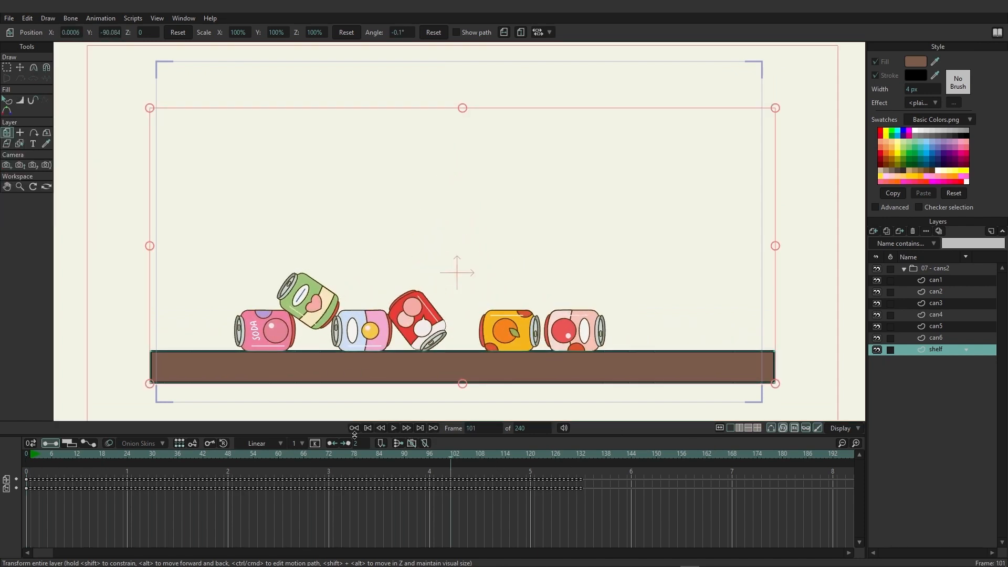
pyautogui.click(27, 452)
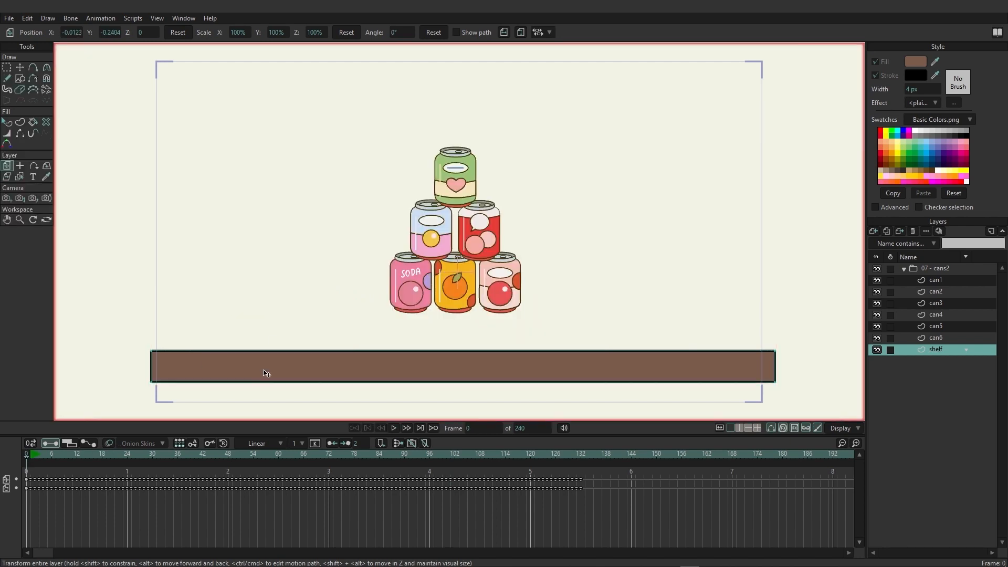
# Move the shelf back up under the cans and draw two tall vertical rectangles on the shelf layer as walls flanking the stack.
pyautogui.moveTo(268, 371); pyautogui.dragTo(272, 333)
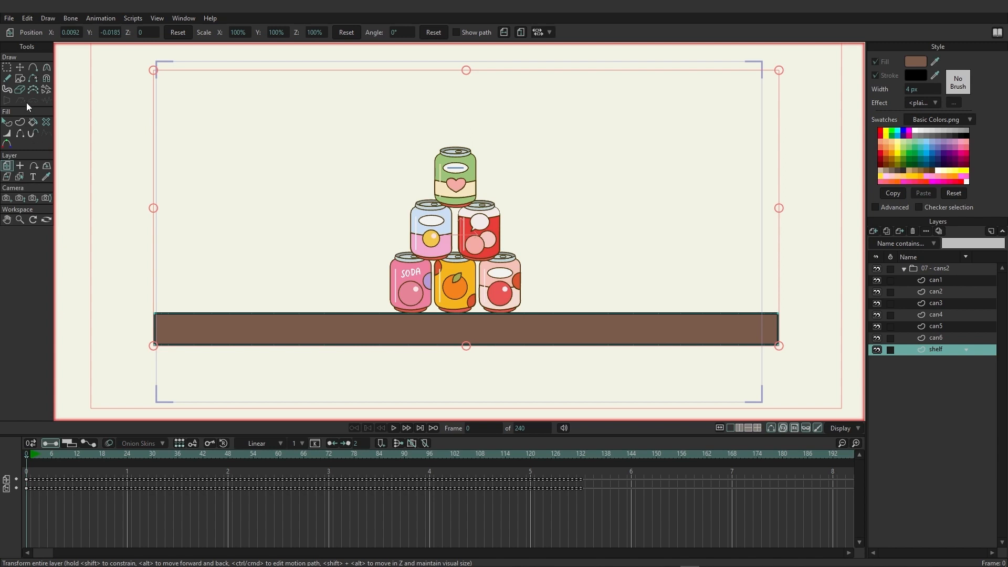
pyautogui.click(19, 78)
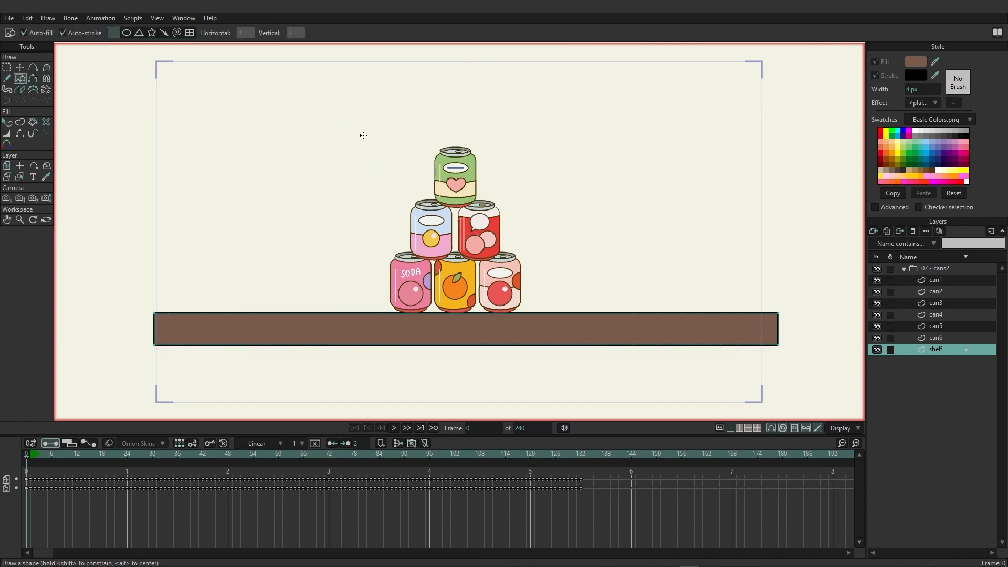
pyautogui.moveTo(363, 138); pyautogui.dragTo(389, 312)
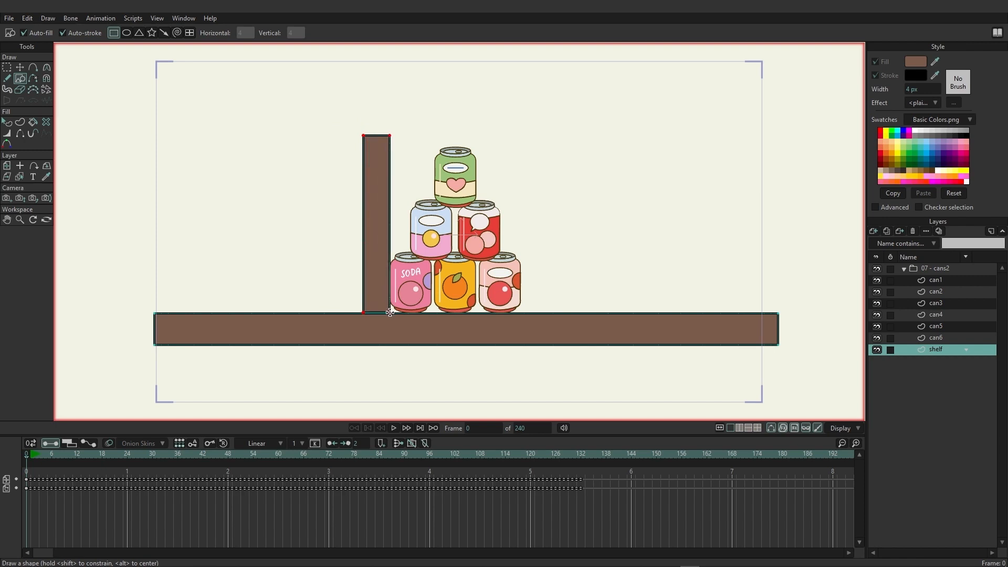
pyautogui.moveTo(519, 130); pyautogui.dragTo(547, 315)
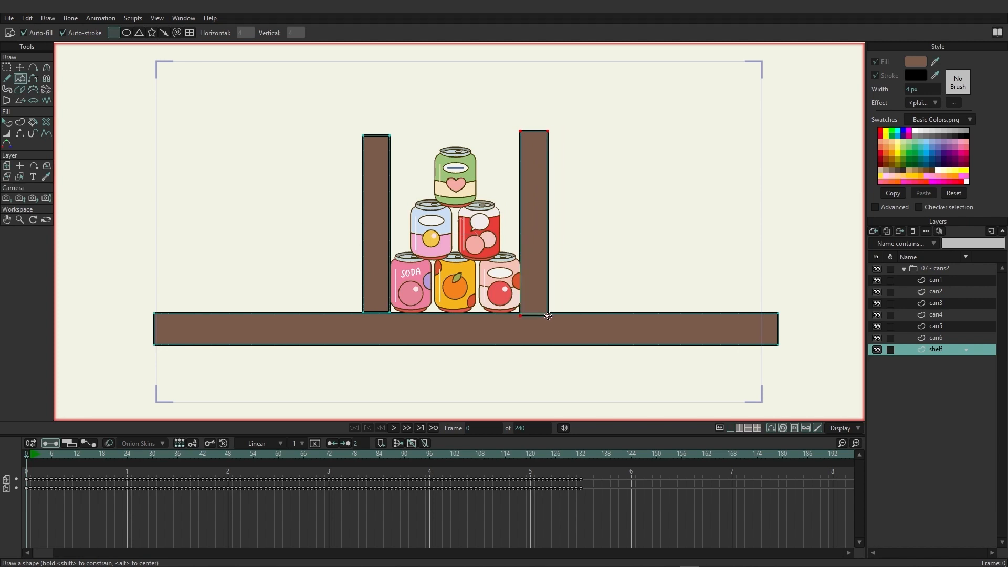
# Play back the simulation with the cans enclosed between the two walls and return to frame 0.
pyautogui.click(393, 428)
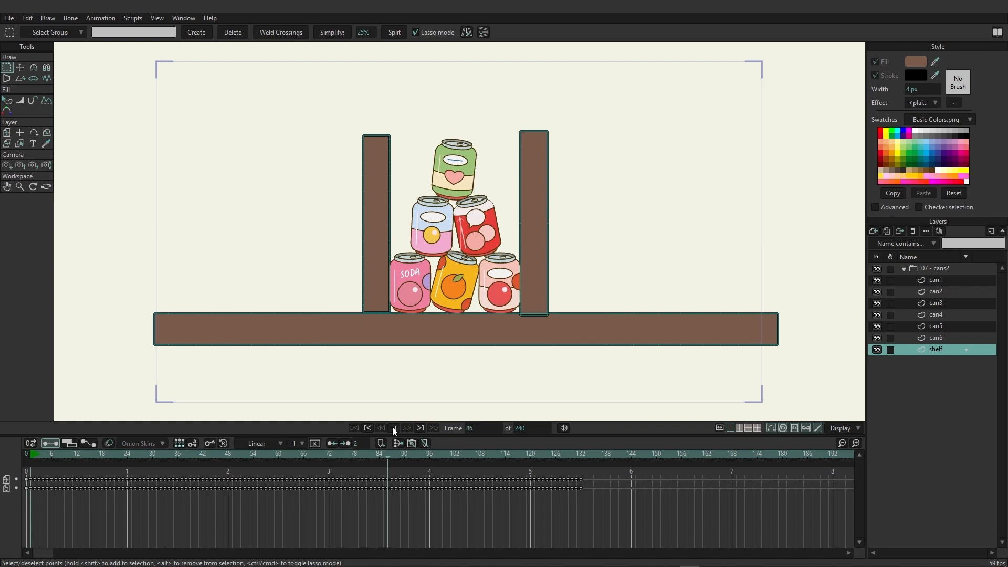
pyautogui.click(393, 427)
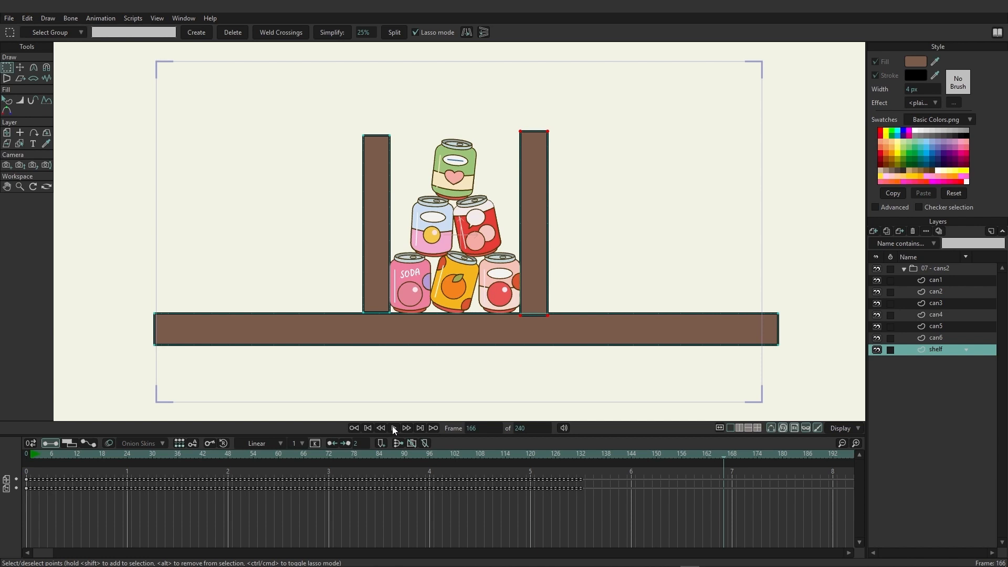
pyautogui.click(24, 452)
# Duplicate the can1 layer and move the copy above the stack, near the top of the right wall.
pyautogui.click(929, 281)
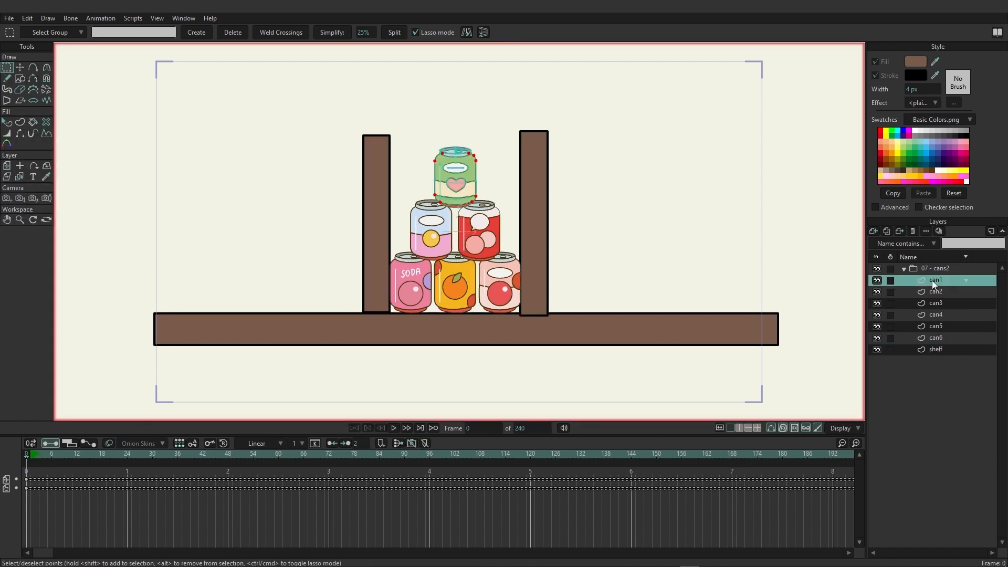
pyautogui.click(885, 231)
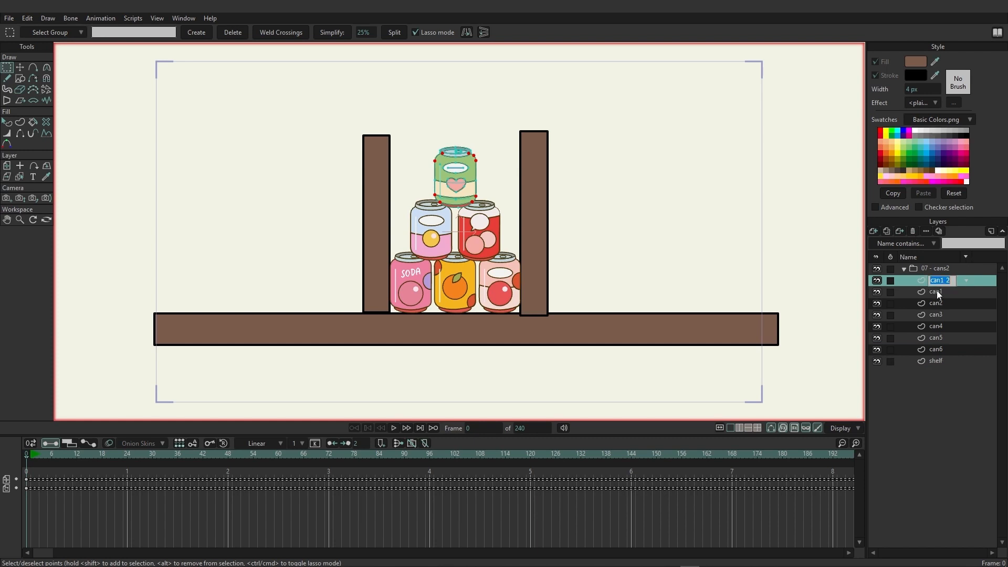
pyautogui.click(7, 165)
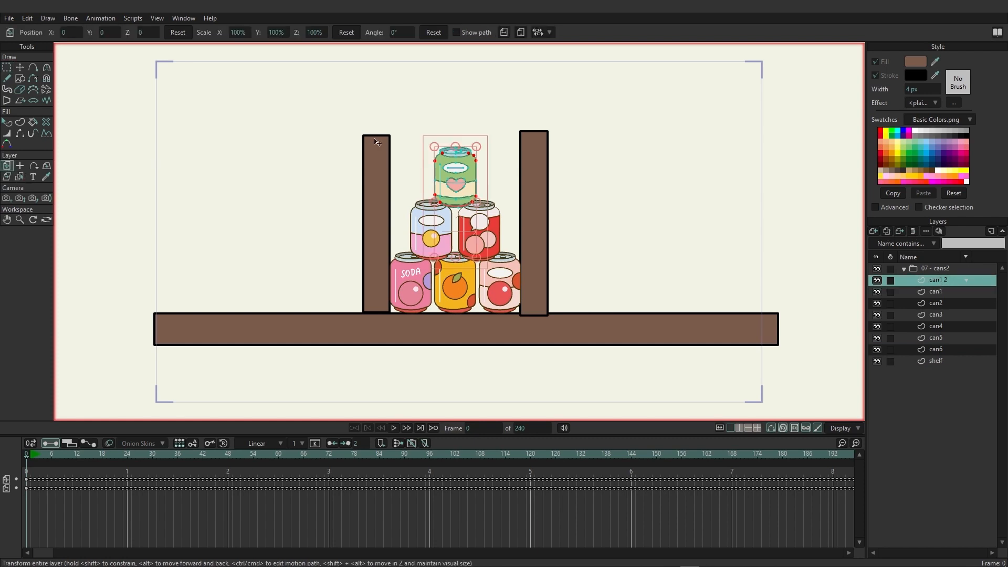
pyautogui.moveTo(460, 168); pyautogui.dragTo(495, 89)
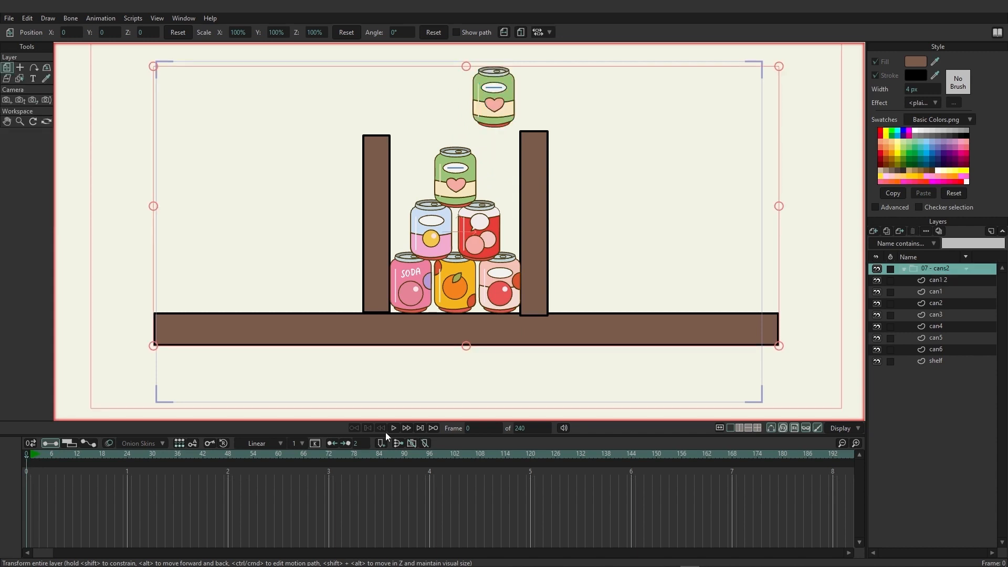
# Play back the duplicated can dropping onto the stack and rewind to frame 0.
pyautogui.click(395, 427)
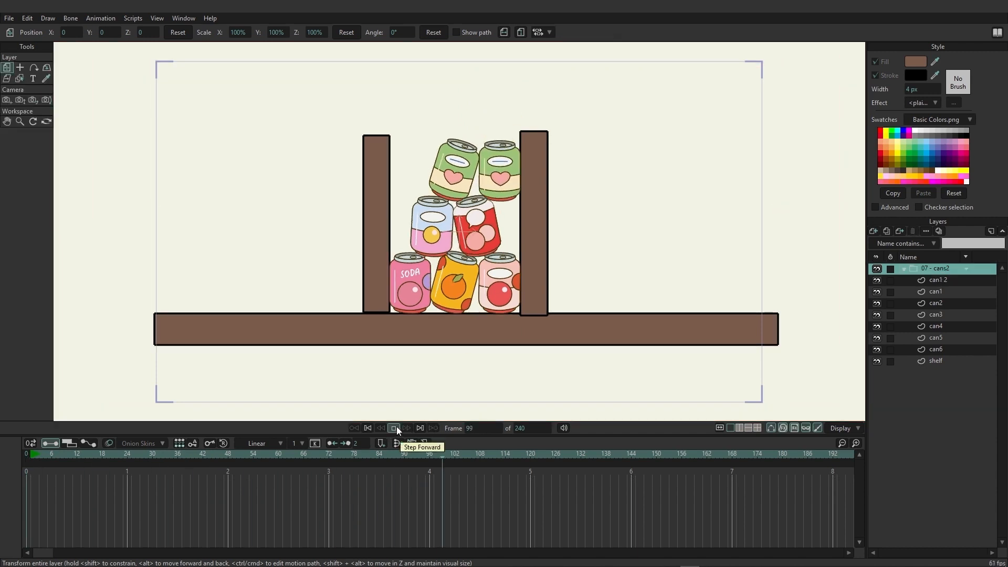
pyautogui.click(394, 427)
pyautogui.click(27, 454)
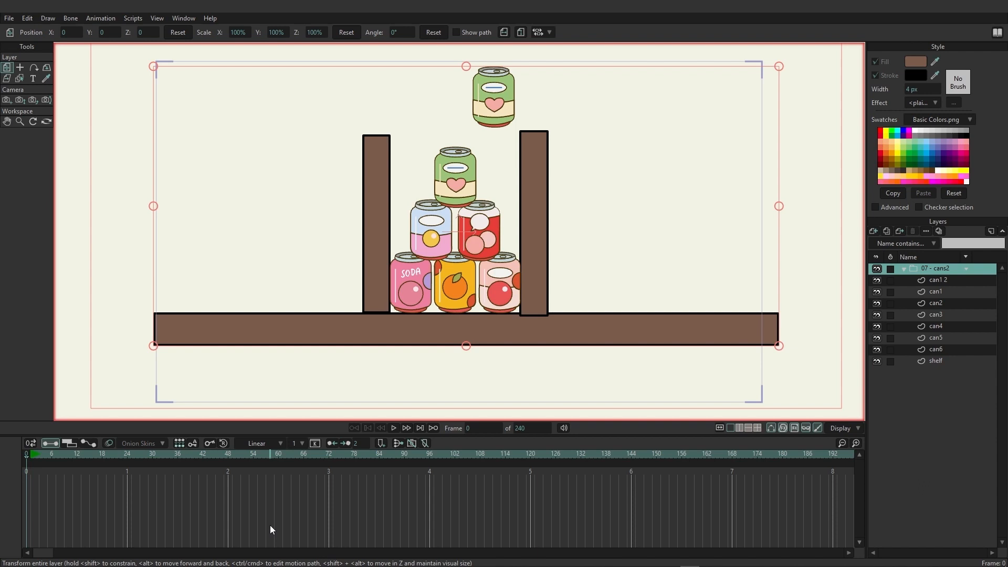
# Set the can1 2 layer to start asleep in its physics settings.
pyautogui.doubleClick(940, 280)
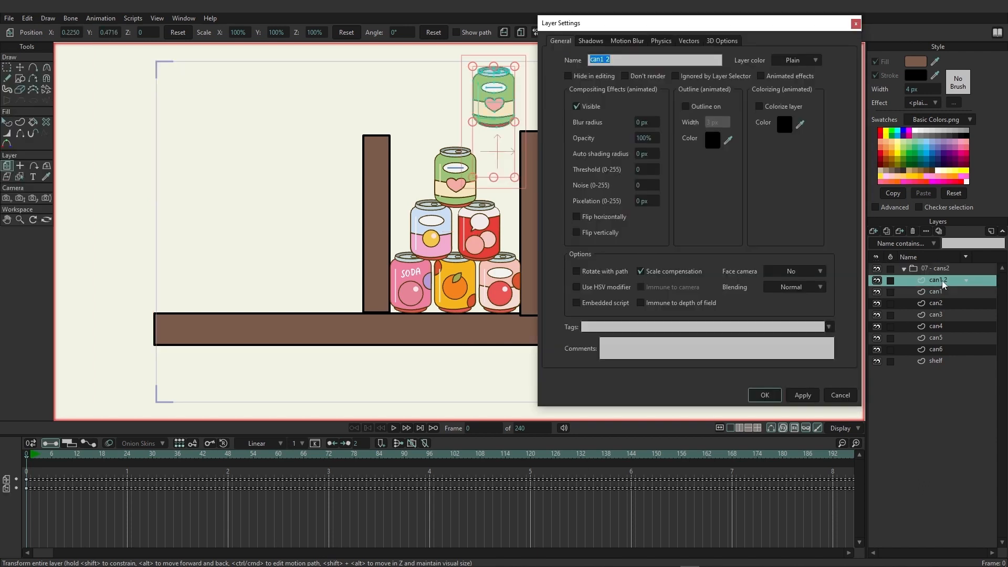
pyautogui.click(662, 41)
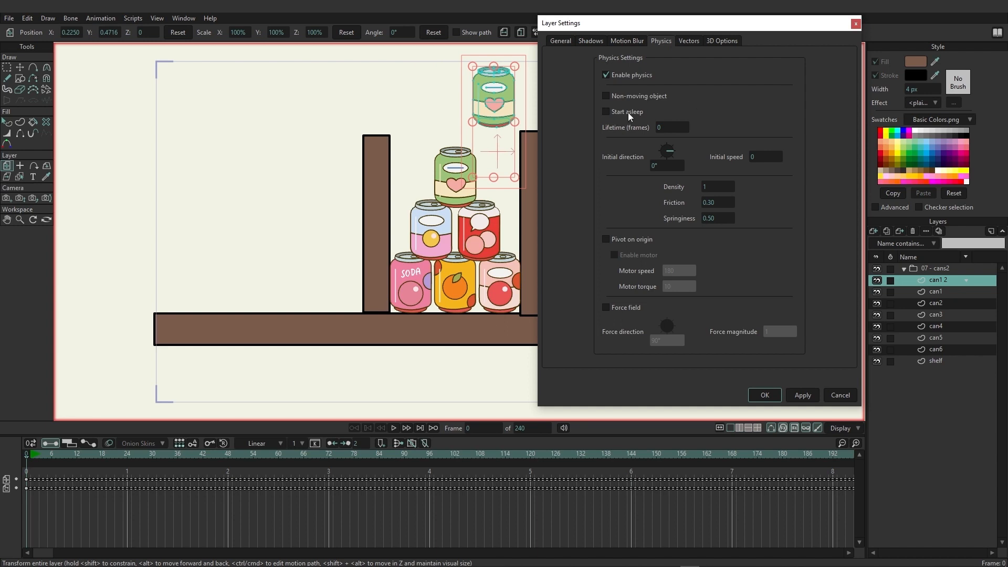
pyautogui.click(765, 395)
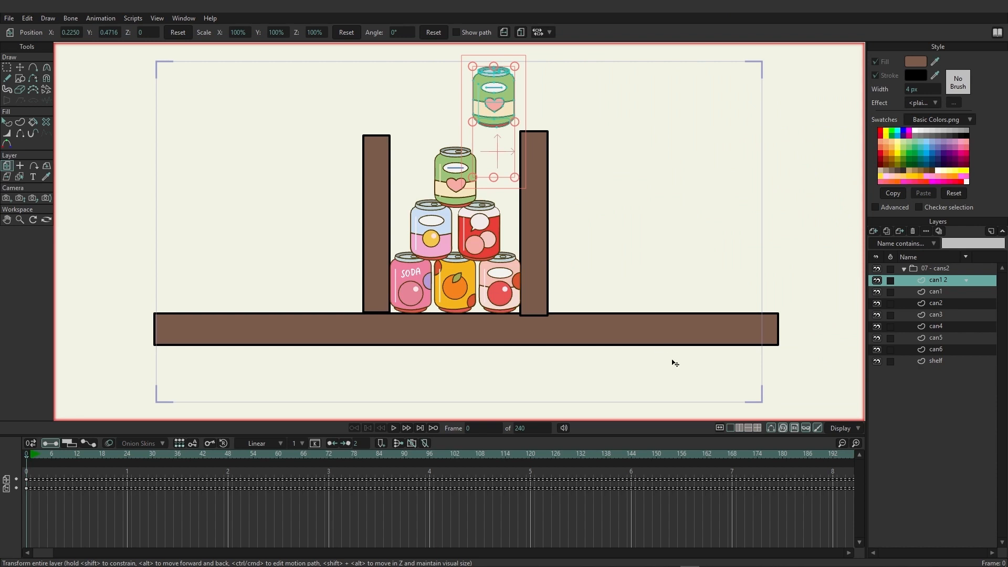
# Preview the simulation with the sleeping can1 2 layer and go back to frame 0.
pyautogui.click(395, 427)
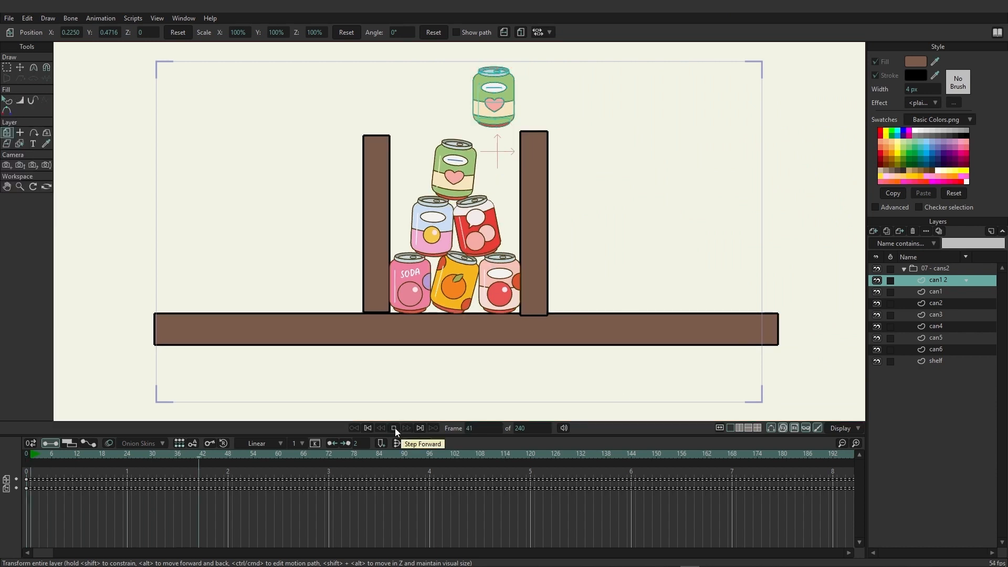
pyautogui.click(395, 427)
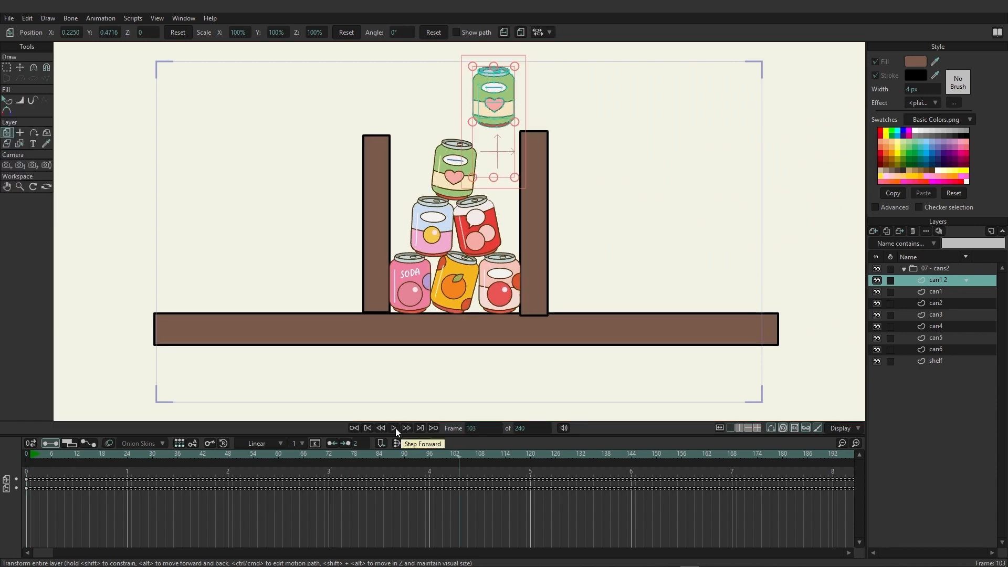
pyautogui.moveTo(575, 203); pyautogui.dragTo(580, 296)
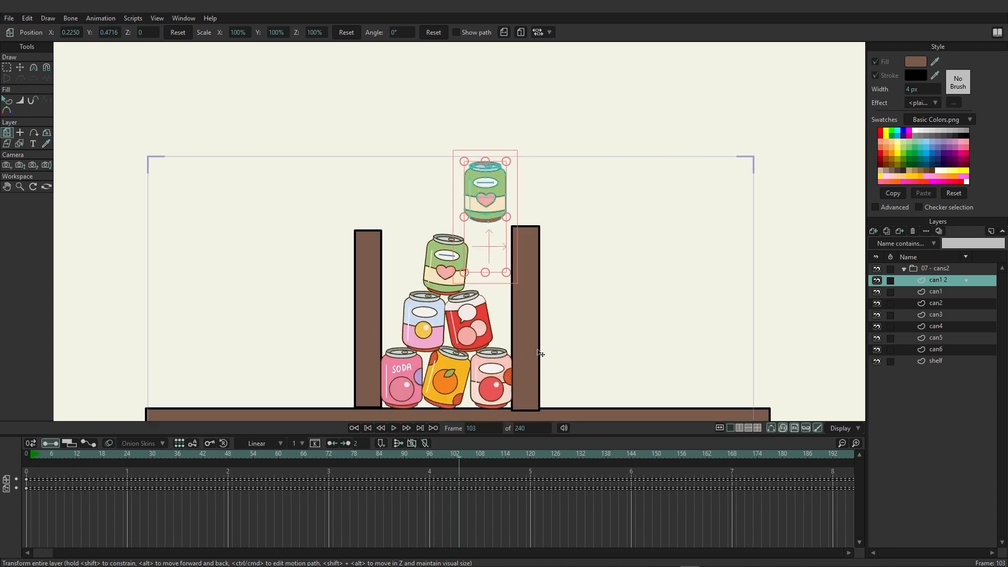
pyautogui.click(29, 454)
pyautogui.click(27, 455)
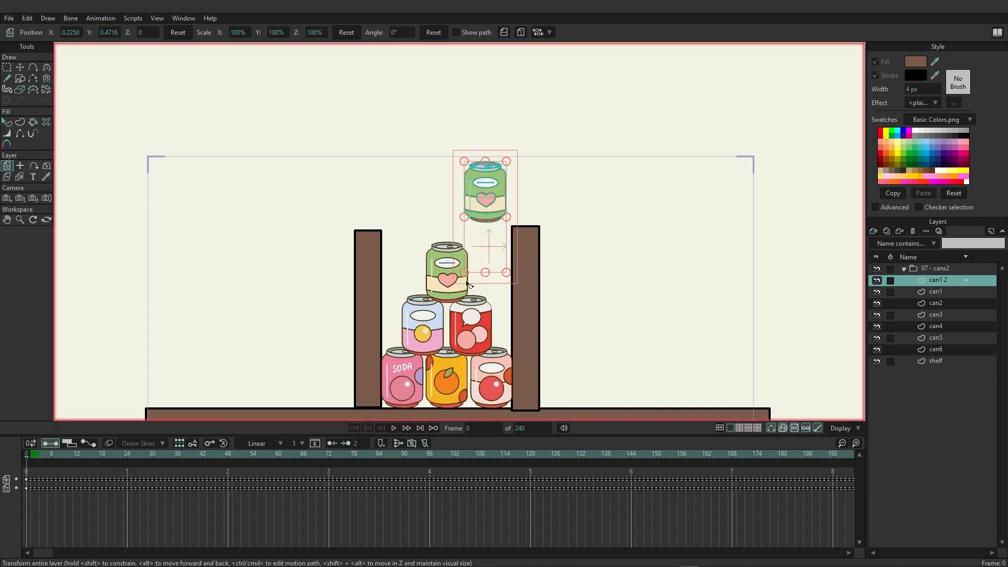
# Move the can1 layer high above the sleeping can, to about X 0.188 and Y 2.327.
pyautogui.click(978, 292)
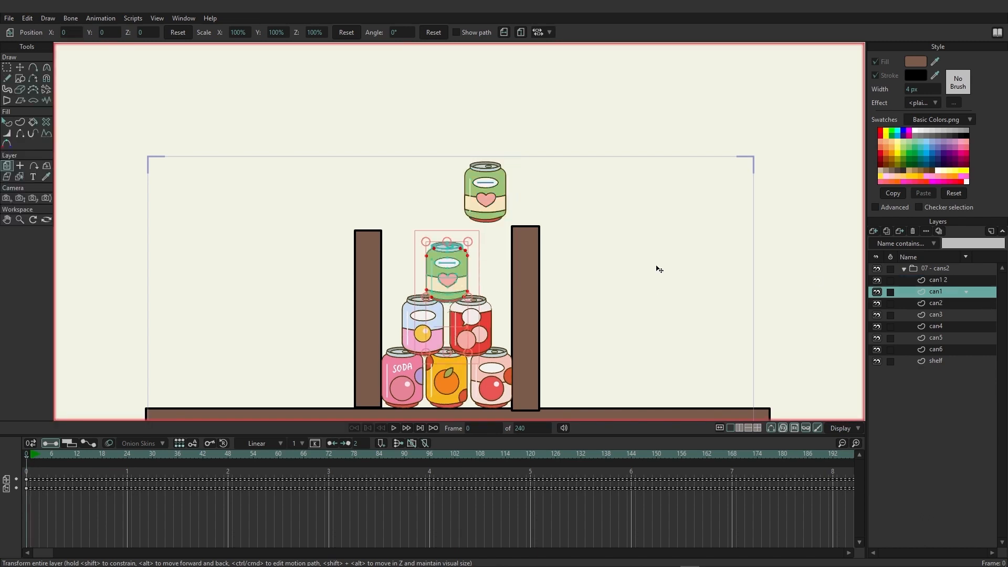
pyautogui.moveTo(451, 282); pyautogui.dragTo(482, 36)
pyautogui.moveTo(540, 99); pyautogui.dragTo(563, 254)
pyautogui.moveTo(525, 196); pyautogui.dragTo(524, 44)
pyautogui.moveTo(594, 298); pyautogui.dragTo(581, 86)
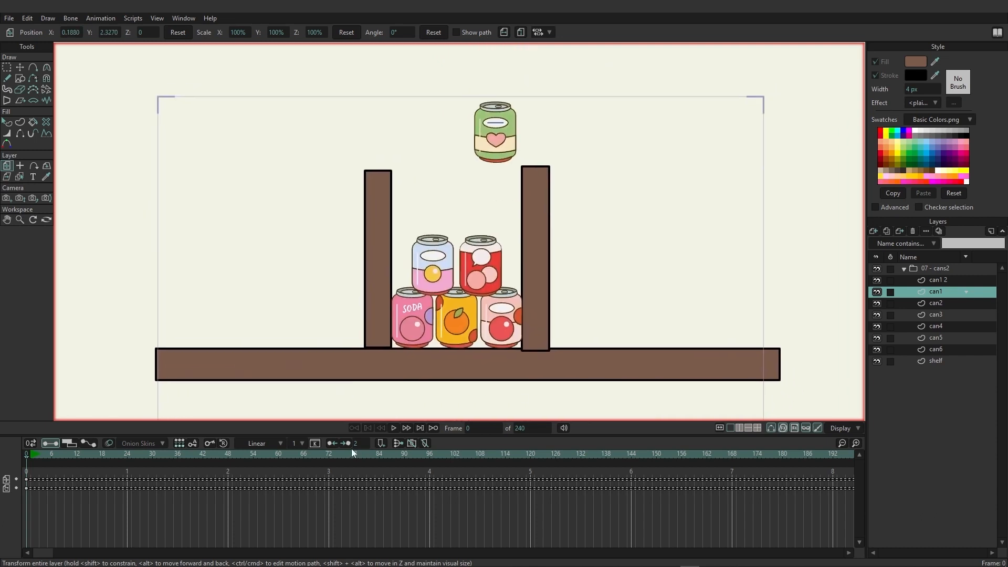
# Play back can1 falling onto the sleeping can and return to the first frame.
pyautogui.click(389, 427)
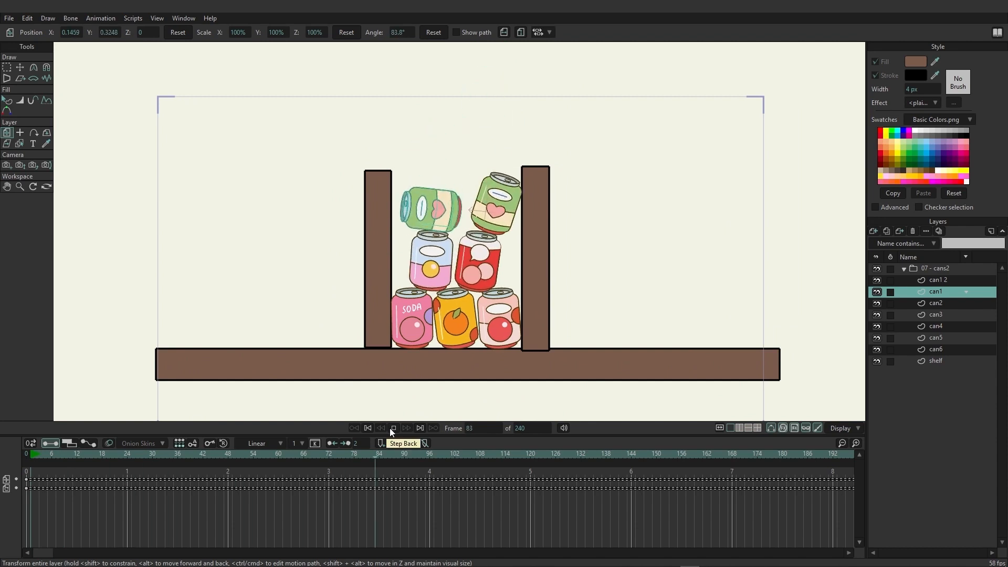
pyautogui.click(390, 426)
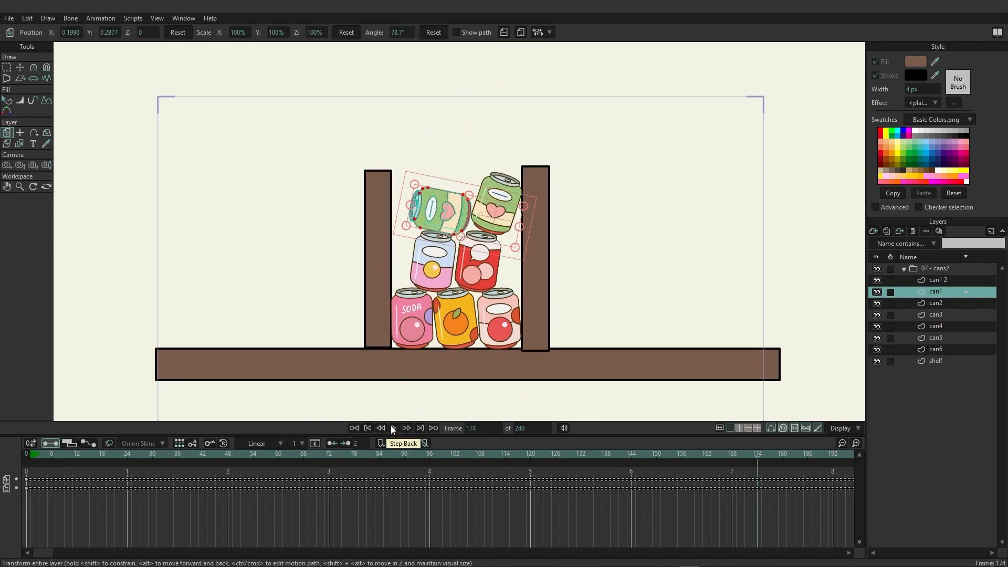
pyautogui.click(368, 427)
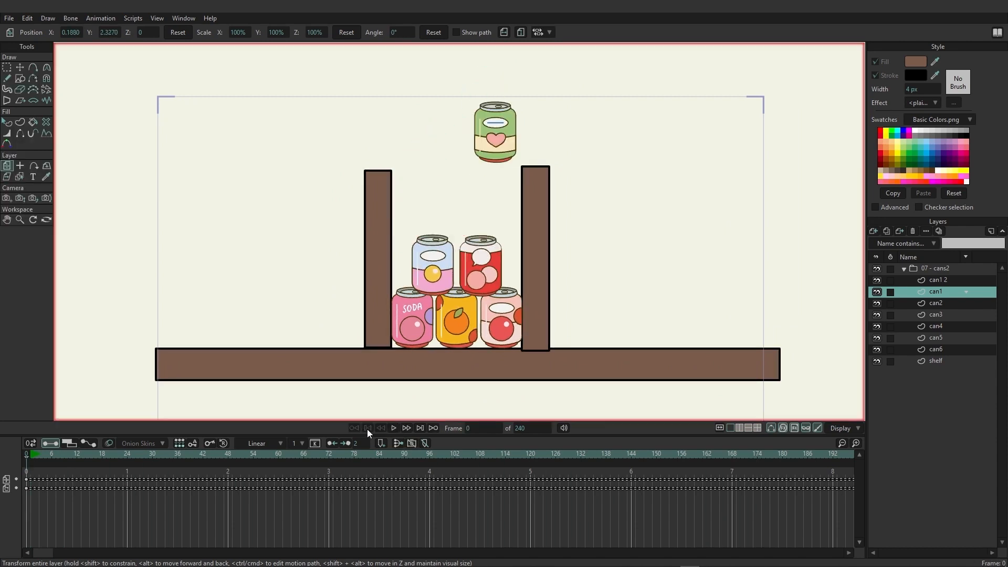
# Review the can1 layer's physics settings, including its lifetime option, and close them without changes.
pyautogui.doubleClick(932, 292)
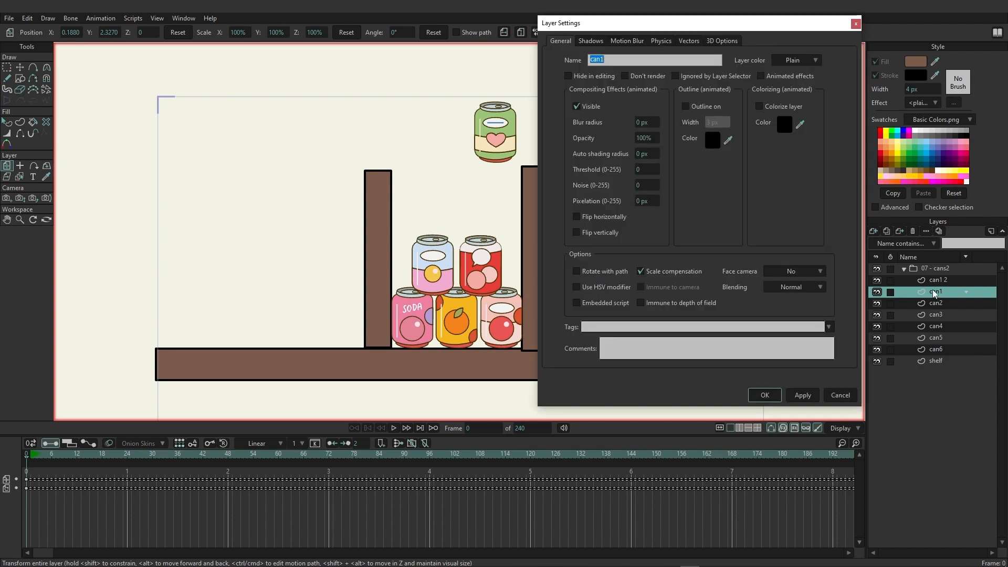
pyautogui.click(660, 42)
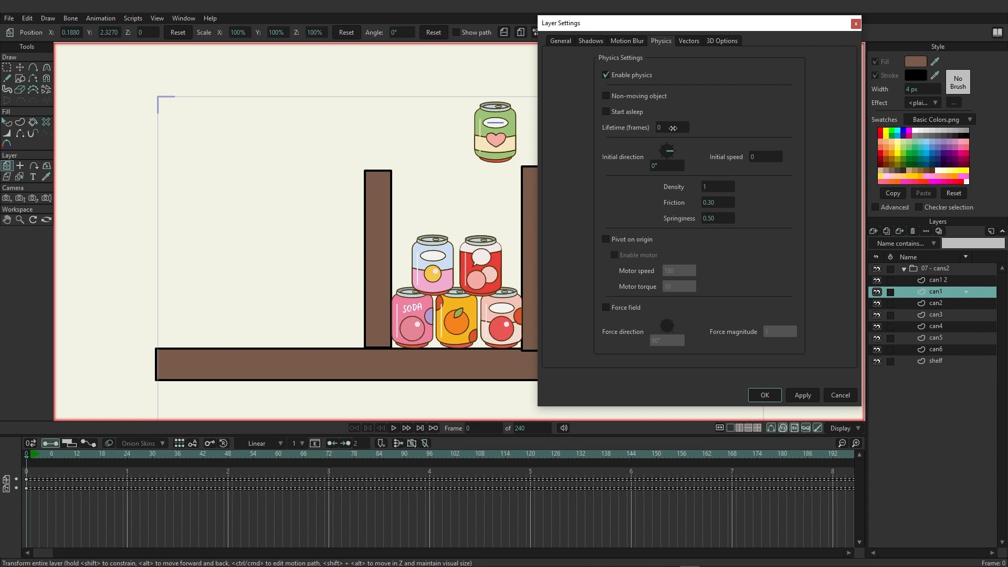
pyautogui.click(717, 111)
pyautogui.click(835, 395)
# Undo the last move of the can1 layer so it sits back on top of the stack.
pyautogui.click(933, 278)
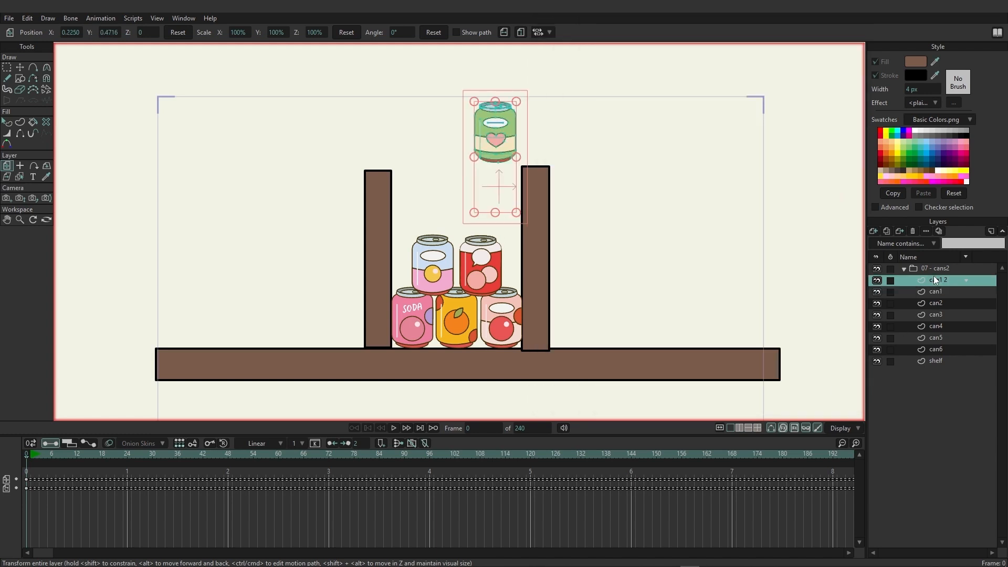
pyautogui.scroll(5, 637, 227)
pyautogui.scroll(-1, 639, 270)
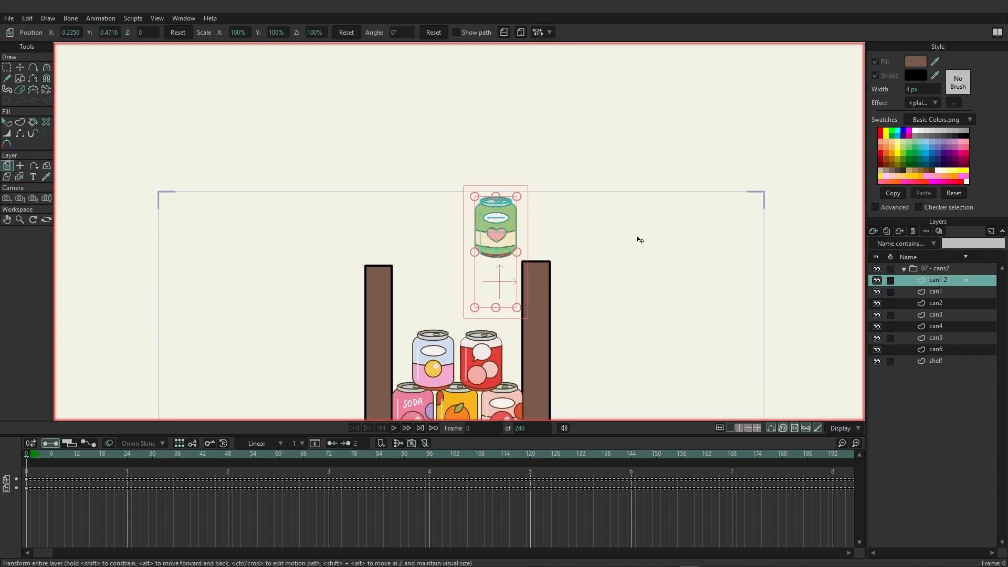
pyautogui.hotkey('ctrl', 'z')
pyautogui.hotkey('ctrl', 'z')
pyautogui.moveTo(639, 239); pyautogui.dragTo(632, 166)
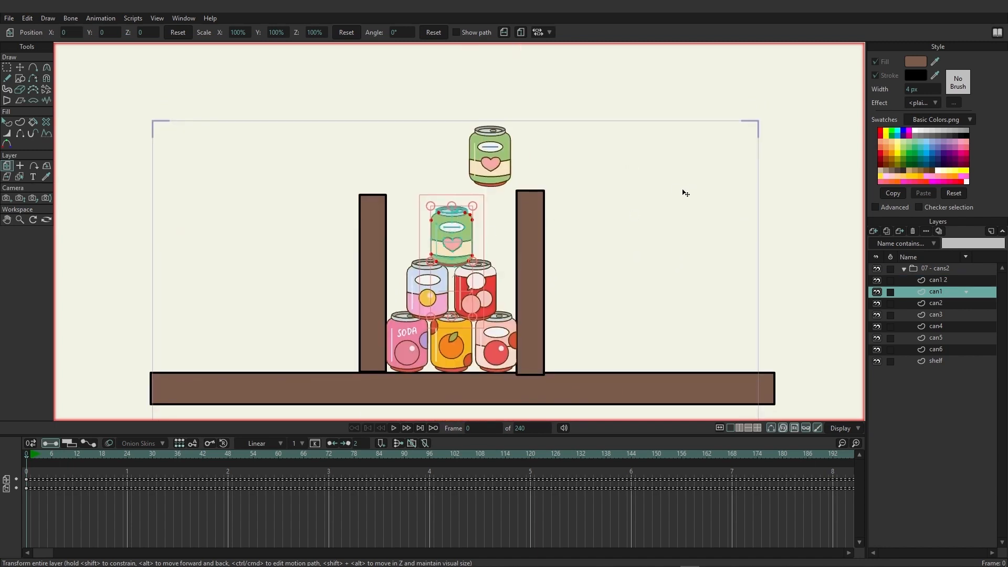
# Play back the simulation with can1 2 still set to start asleep, and stop it after the stack settles.
pyautogui.doubleClick(940, 278)
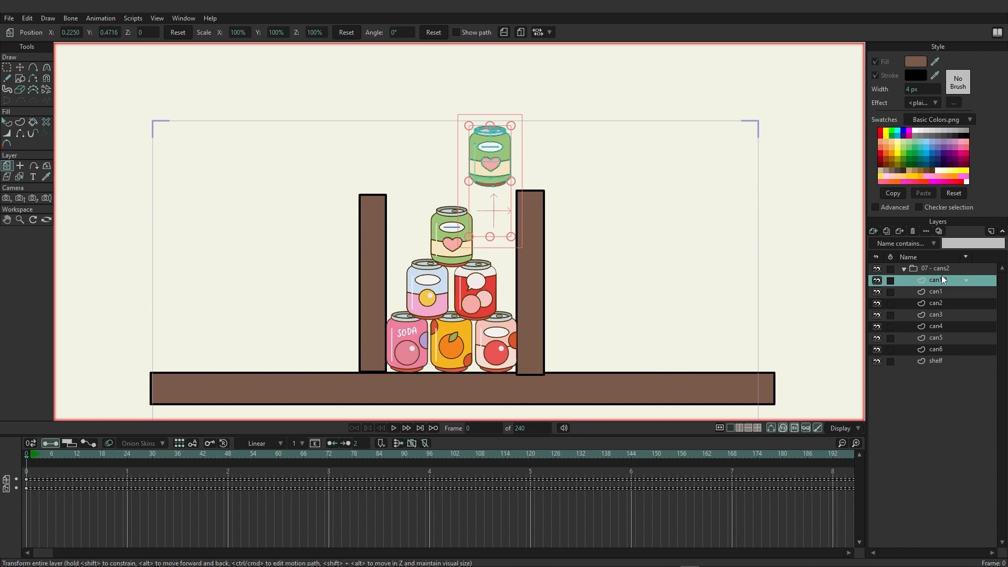
pyautogui.click(836, 396)
pyautogui.click(394, 430)
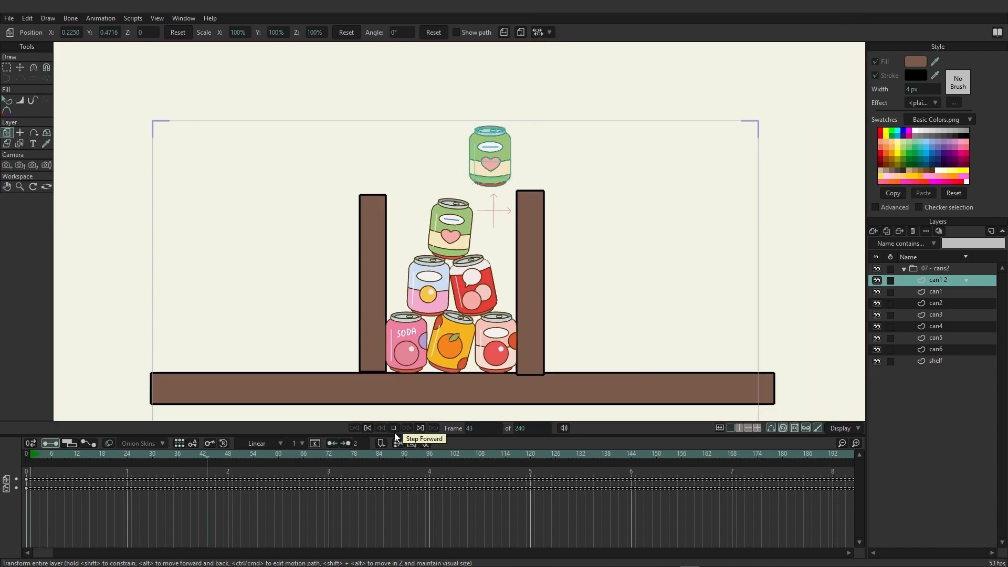
pyautogui.click(393, 427)
# Turn off Start asleep for the can1 2 layer and play the simulation from the first frame.
pyautogui.doubleClick(938, 281)
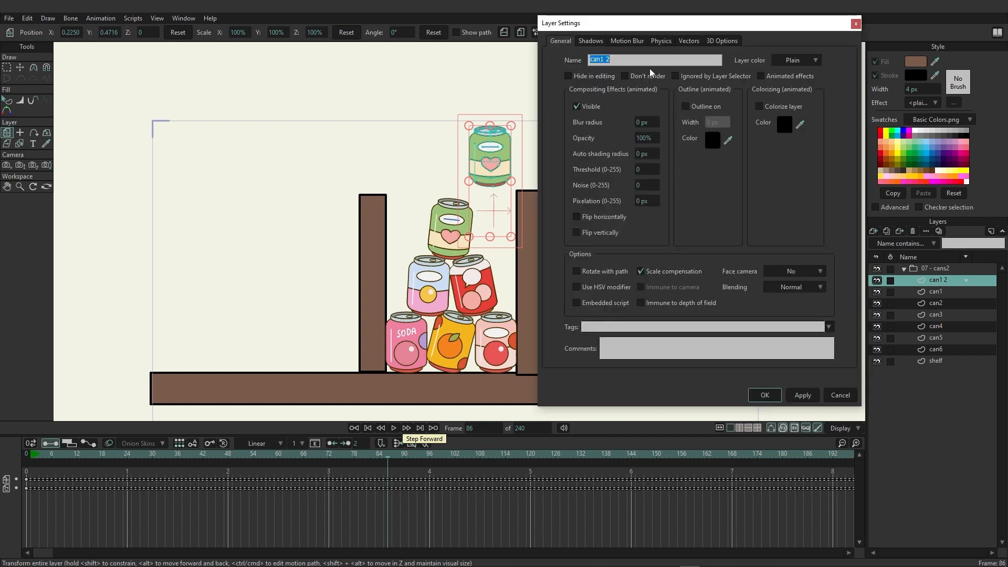
pyautogui.click(661, 41)
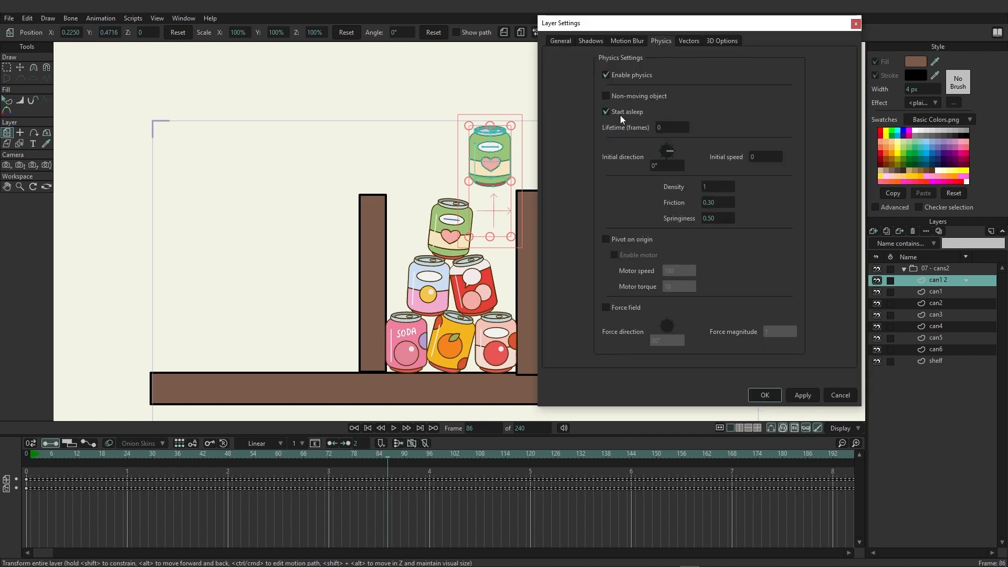
pyautogui.click(765, 395)
pyautogui.click(26, 454)
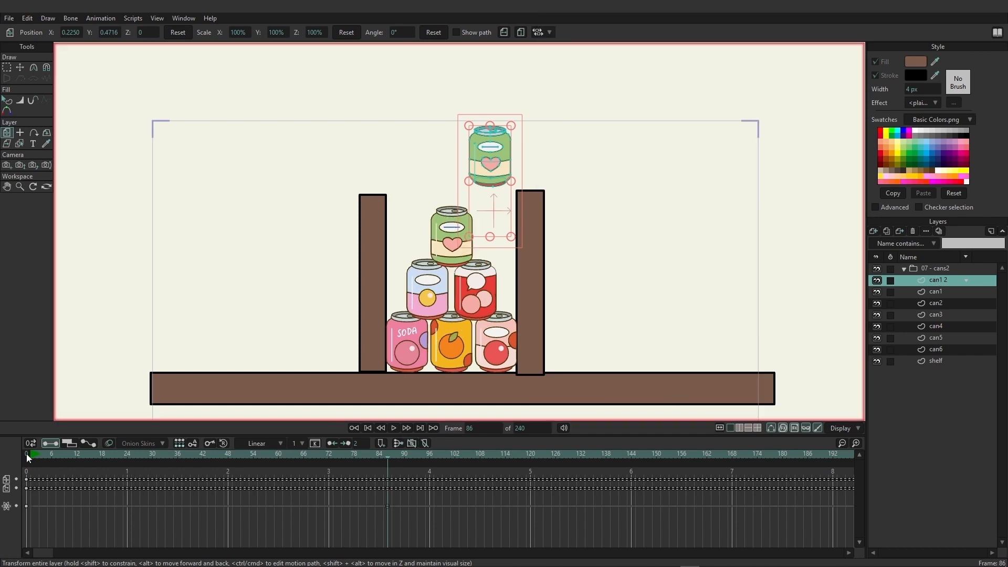
pyautogui.press('space')
pyautogui.press('space')
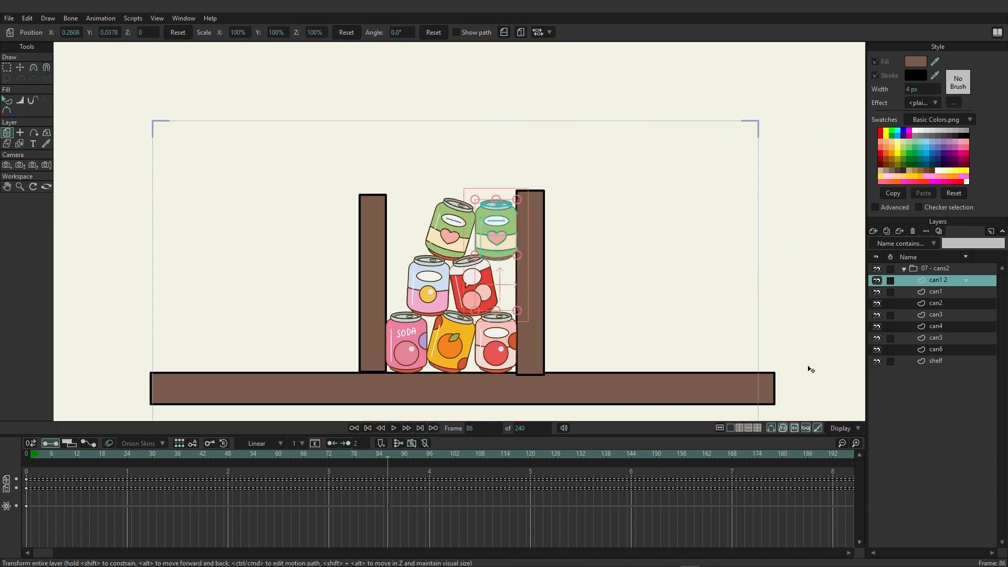
# Set the can1 2 layer's physics to density 8.50, friction 5.30 and springiness 5.50.
pyautogui.doubleClick(937, 284)
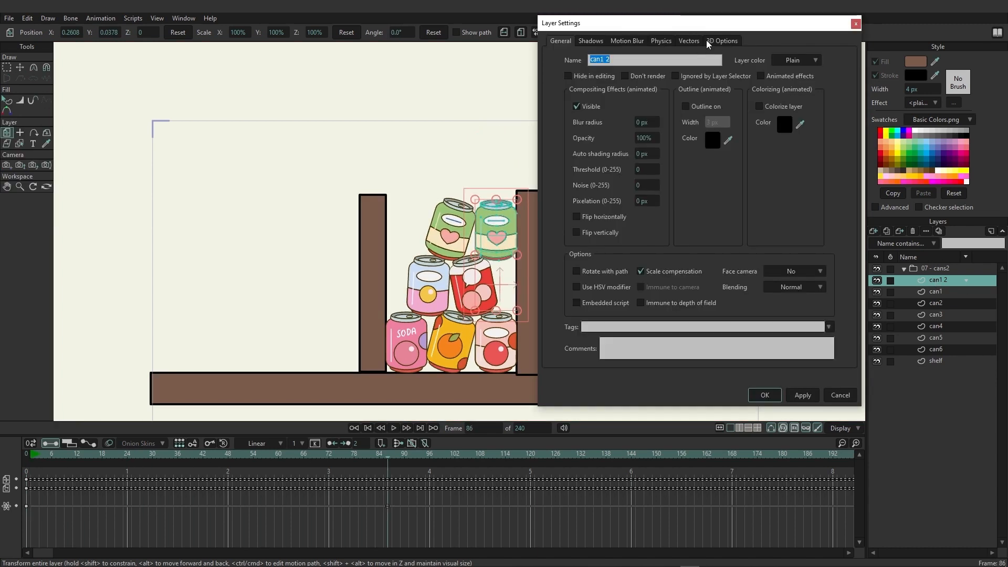
pyautogui.click(661, 42)
pyautogui.moveTo(713, 188); pyautogui.dragTo(835, 173)
pyautogui.moveTo(722, 204); pyautogui.dragTo(806, 200)
pyautogui.moveTo(722, 218); pyautogui.dragTo(798, 213)
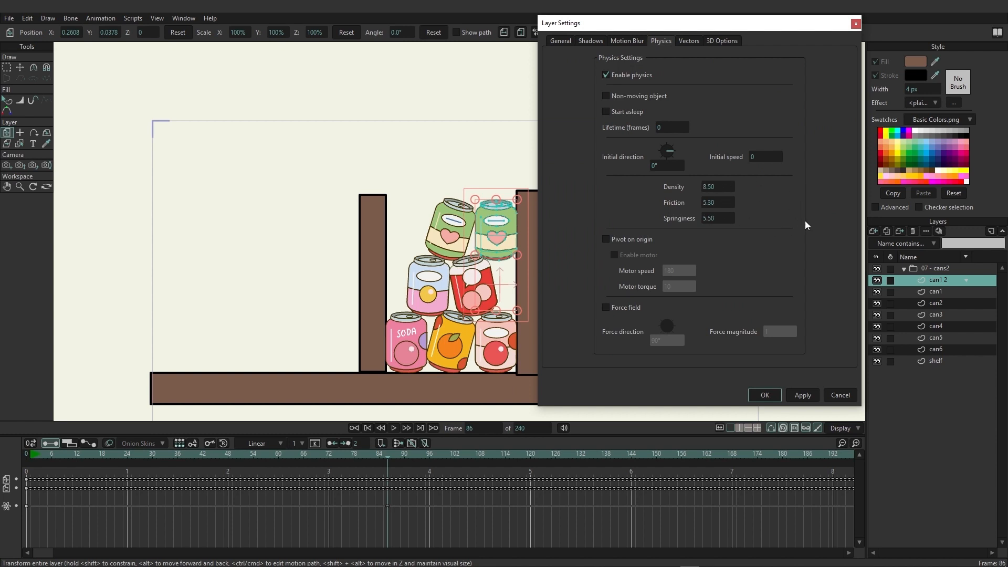
pyautogui.click(761, 399)
pyautogui.click(764, 394)
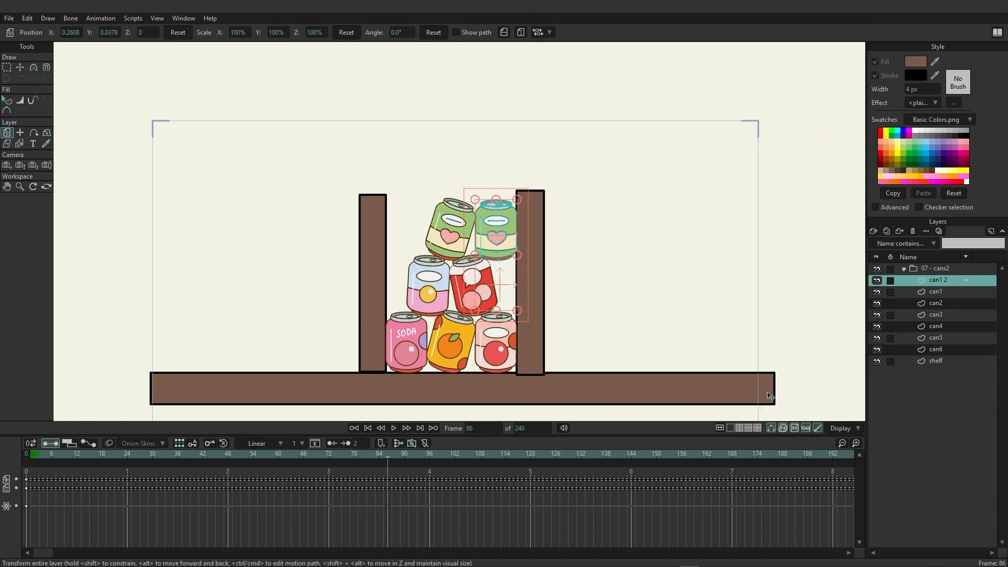
# Play back the fall of can1 2 with its new density, friction and springiness, and return to frame 0.
pyautogui.click(30, 452)
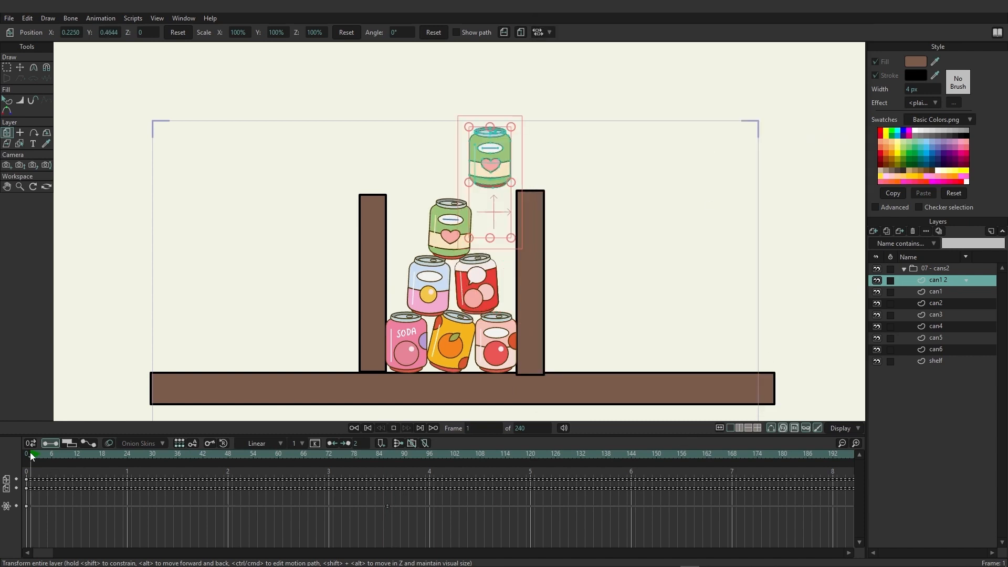
pyautogui.click(21, 455)
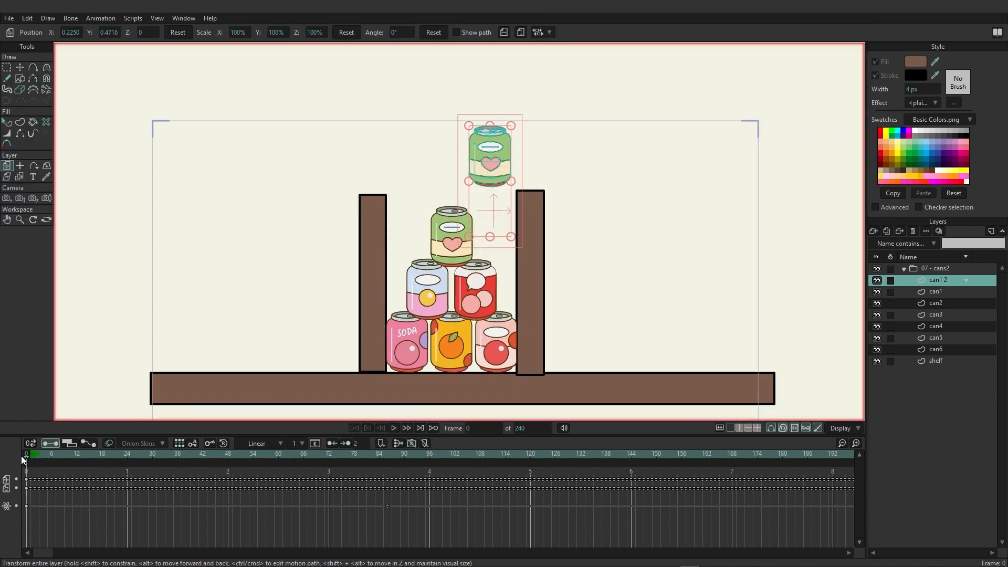
pyautogui.press('space')
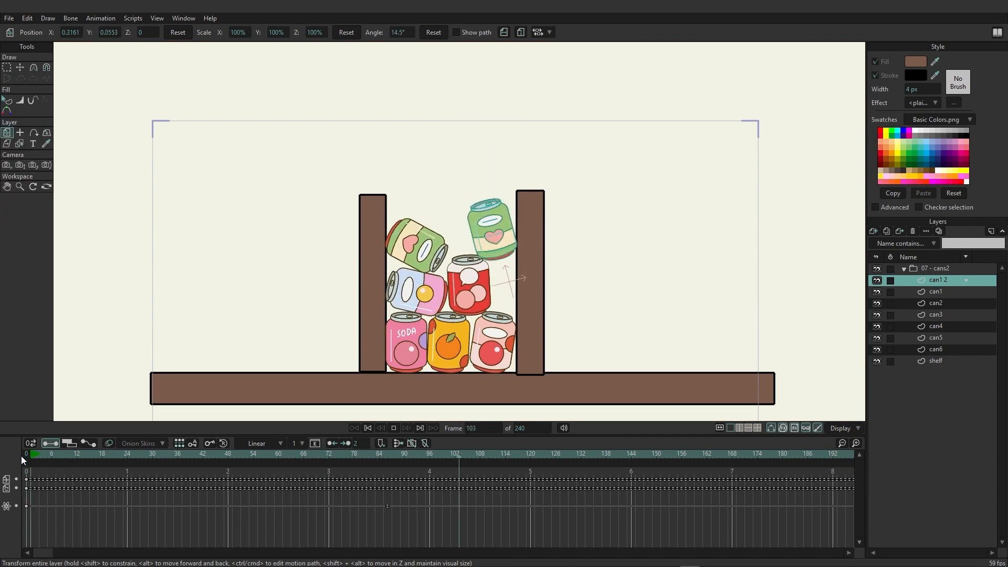
pyautogui.press('space')
pyautogui.moveTo(38, 457); pyautogui.dragTo(25, 458)
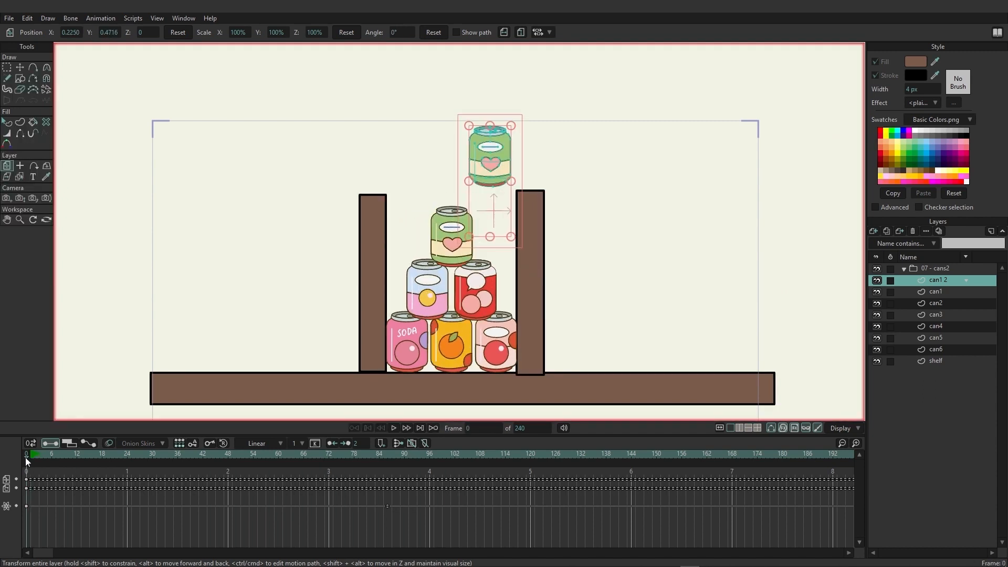
# Move can1 2 high above the stack, to about X 0.216 and Y 1.658, and play back its fall.
pyautogui.moveTo(450, 134); pyautogui.dragTo(493, 177)
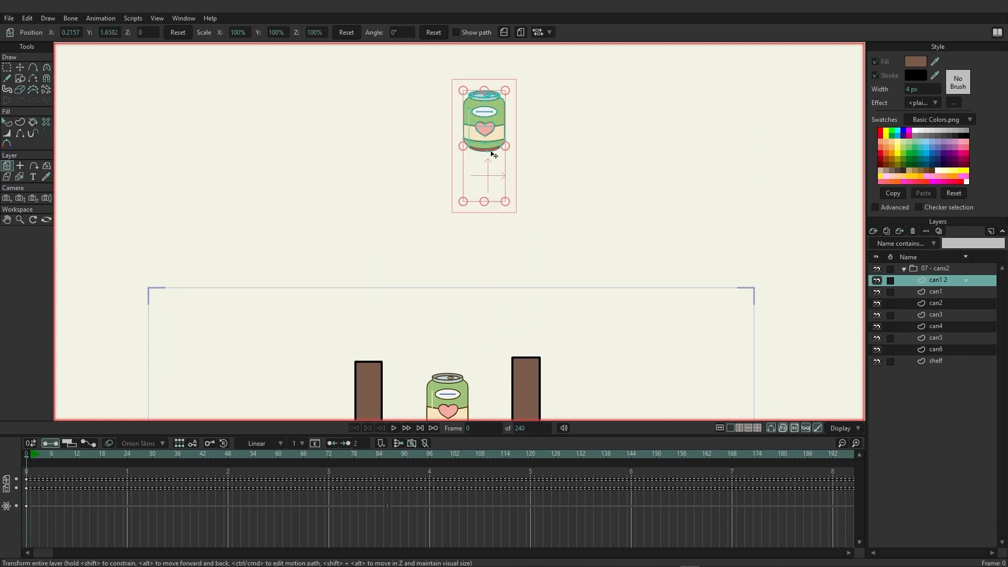
pyautogui.press('space')
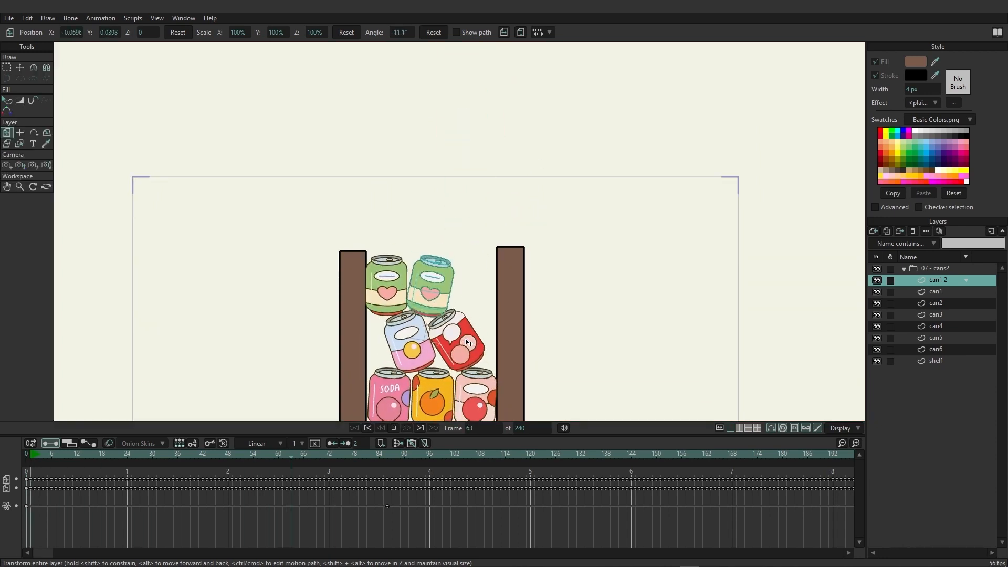
pyautogui.press('space')
# At frame 12, enable Pivot on origin and its motor in the can1 2 layer's physics settings.
pyautogui.moveTo(30, 451); pyautogui.dragTo(262, 453)
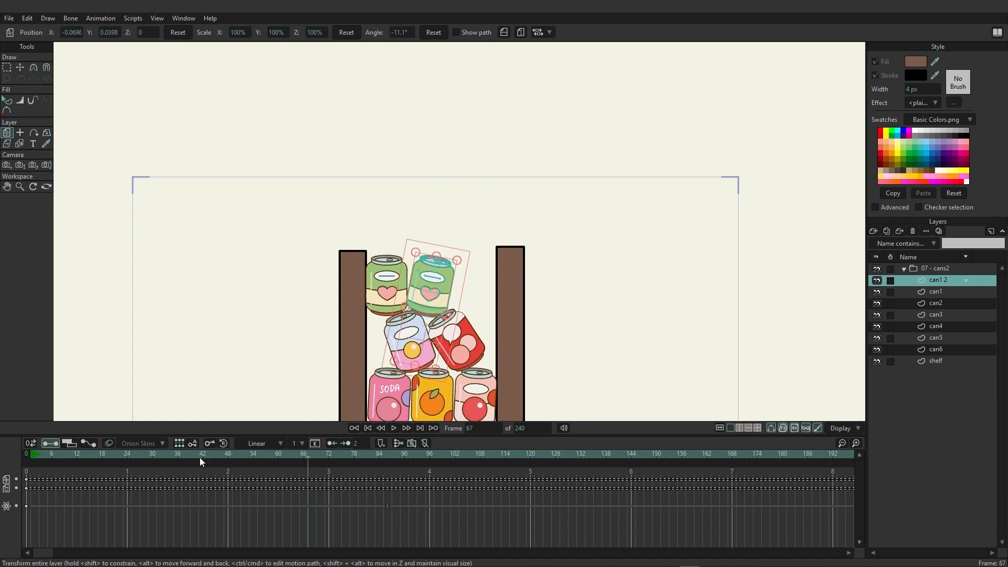
pyautogui.click(78, 453)
pyautogui.doubleClick(943, 283)
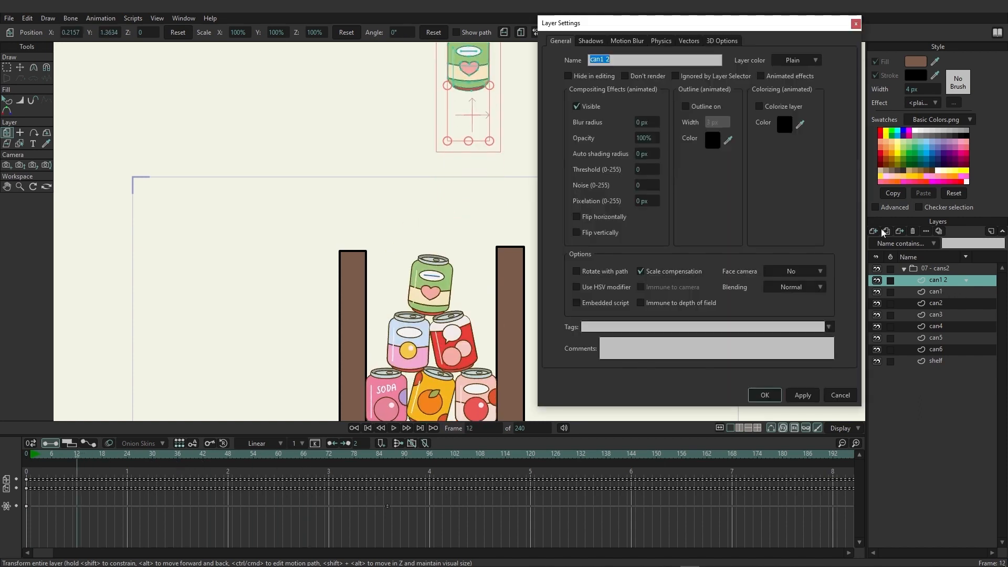
pyautogui.click(668, 44)
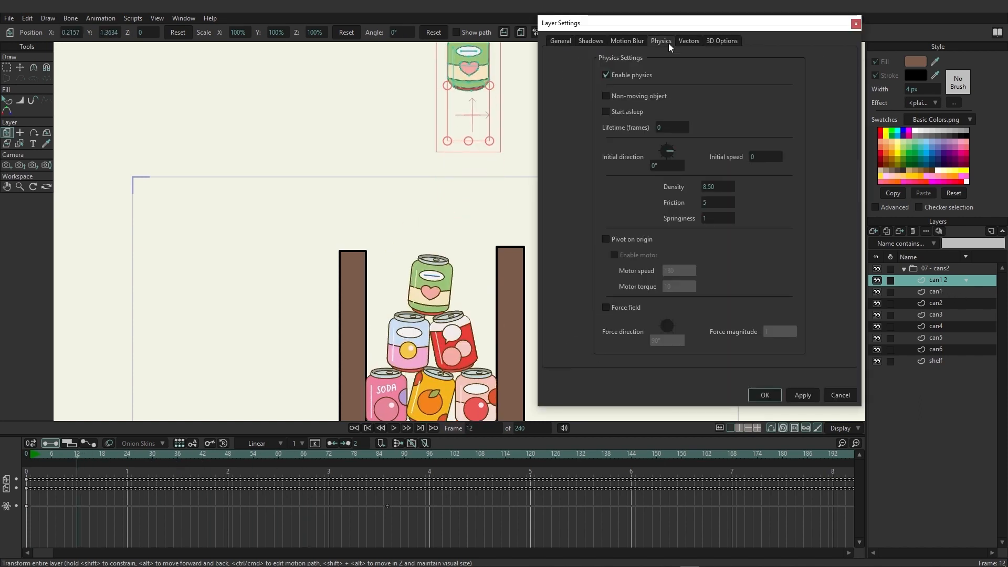
pyautogui.click(607, 240)
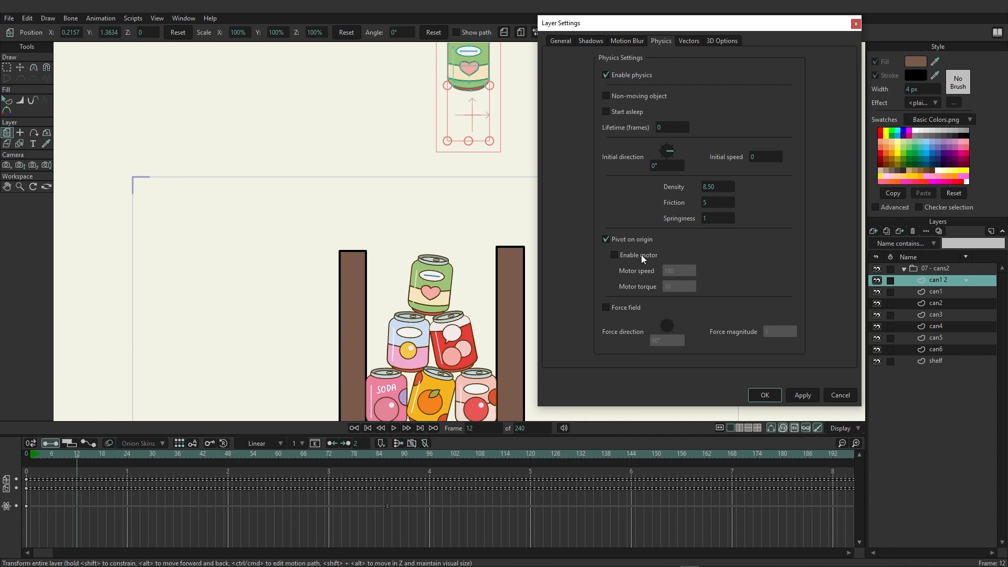
pyautogui.click(642, 257)
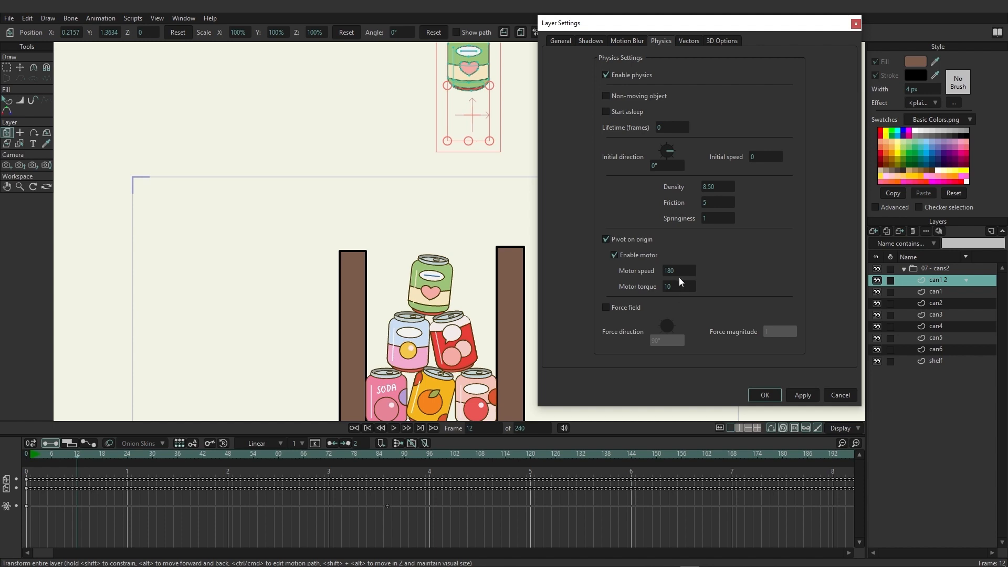
pyautogui.click(771, 398)
# Play back the motorised pivoting of can1 2 and return to frame 0.
pyautogui.click(394, 427)
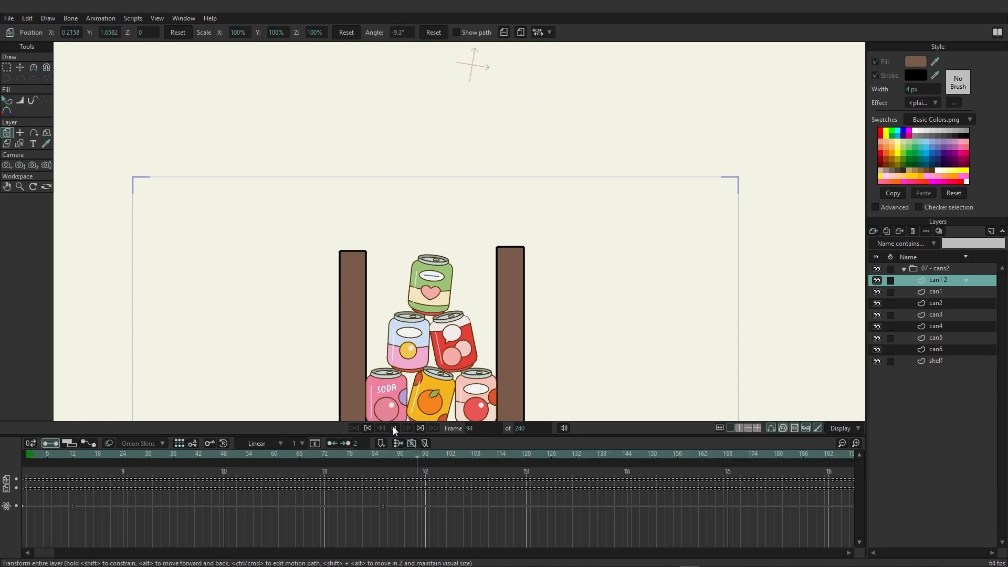
pyautogui.click(393, 428)
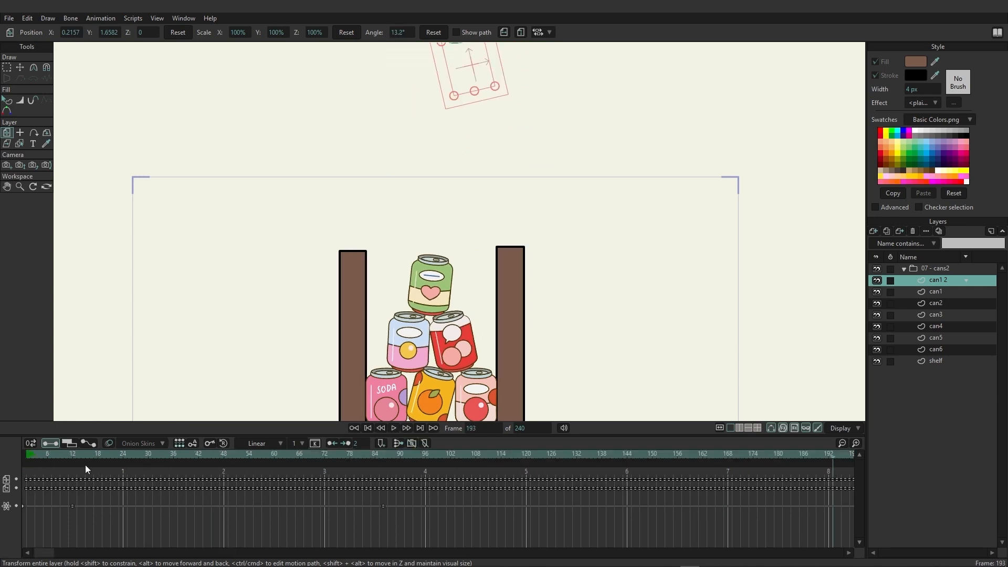
pyautogui.click(29, 451)
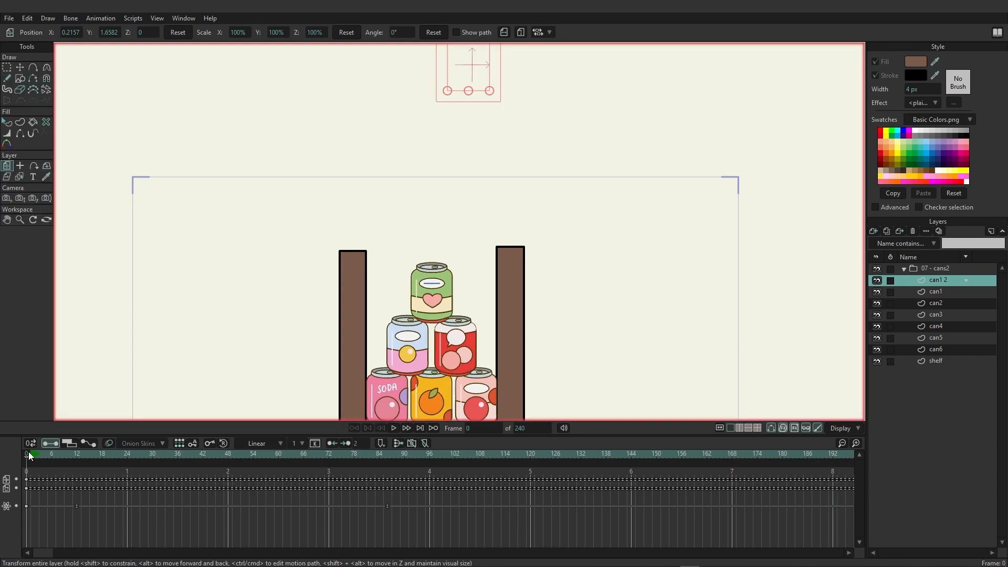
# Move can1 2 down just above the stack, to about X -0.009 and Y 0.586, and preview its rotation from frame 0.
pyautogui.moveTo(476, 61); pyautogui.dragTo(437, 247)
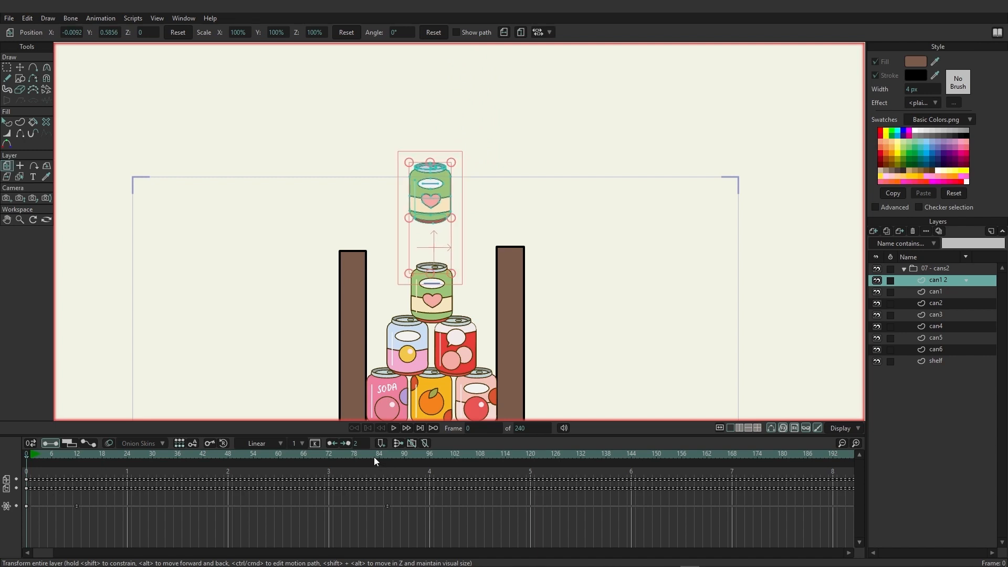
pyautogui.click(395, 426)
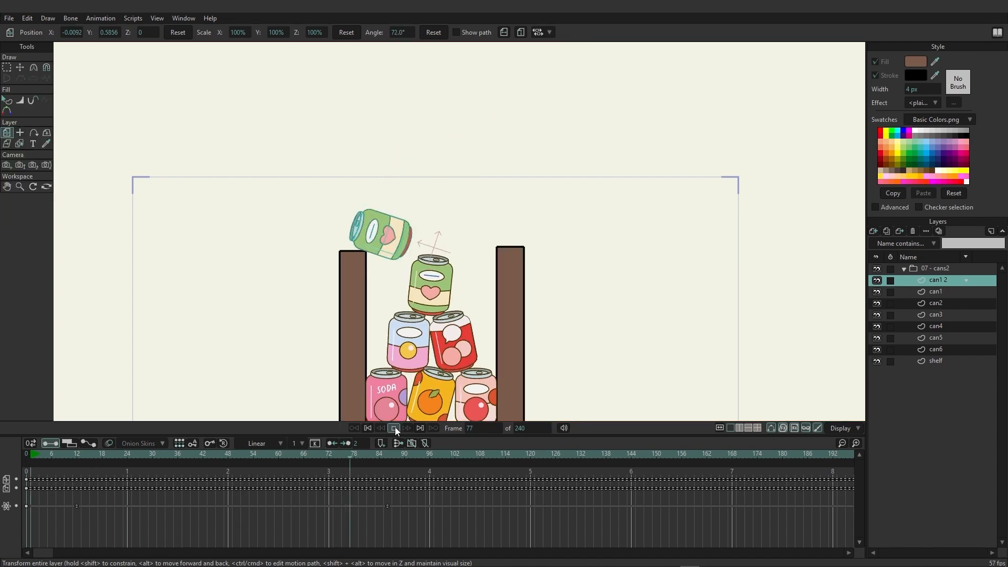
pyautogui.click(395, 426)
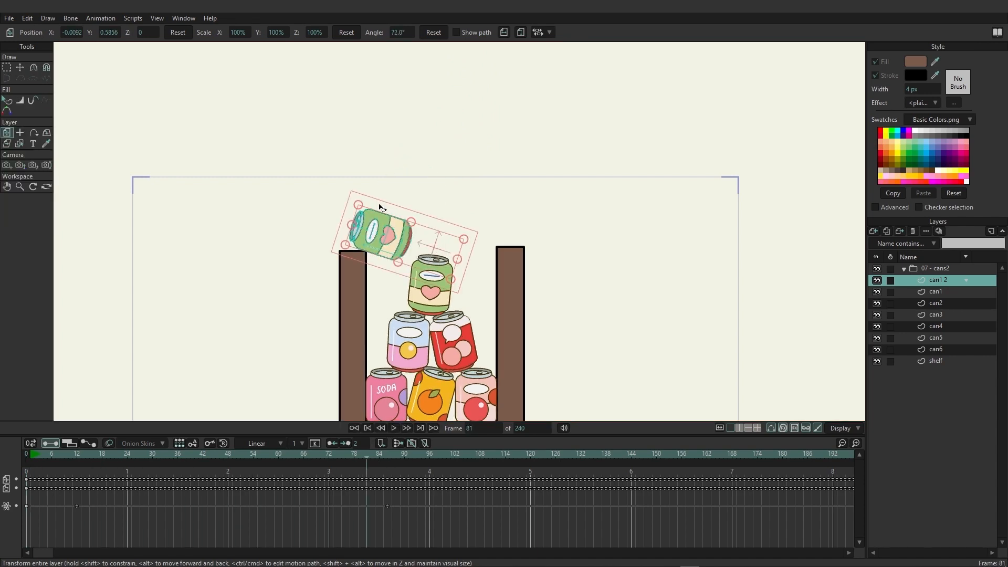
pyautogui.click(30, 453)
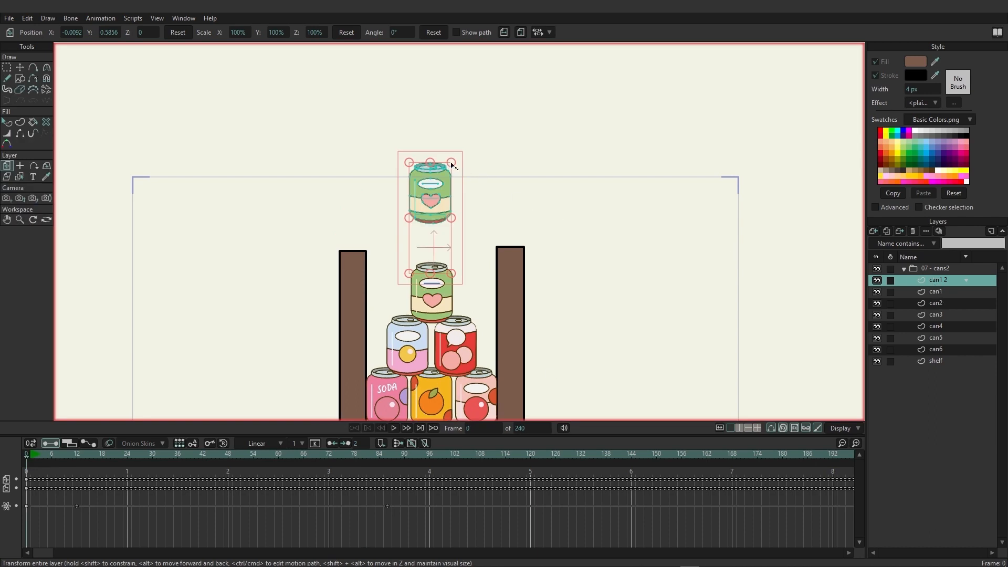
# Scale can1 2 down uniformly to about 53.4% and play back its motorised rotation.
pyautogui.moveTo(451, 165); pyautogui.dragTo(434, 232)
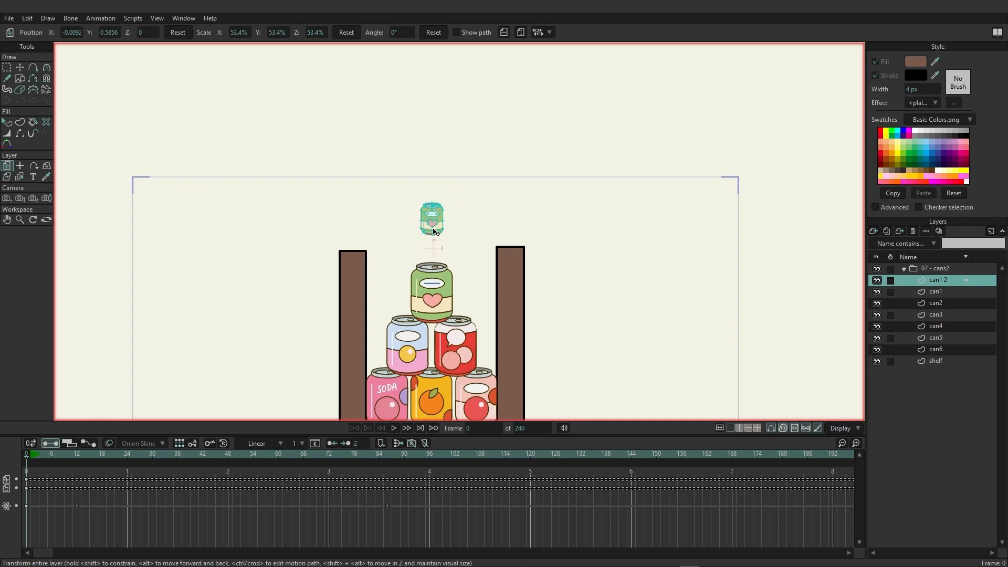
pyautogui.click(393, 428)
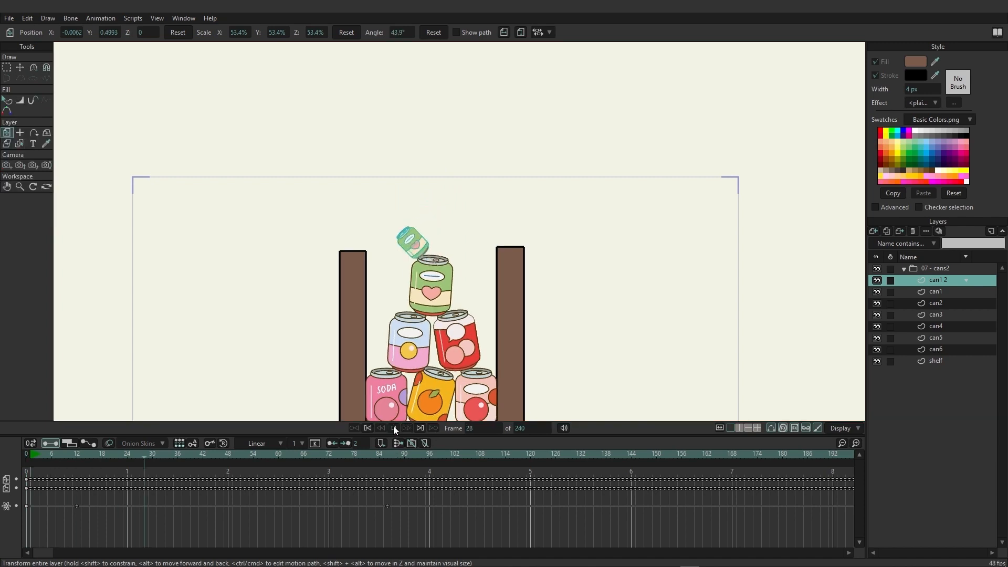
pyautogui.click(393, 428)
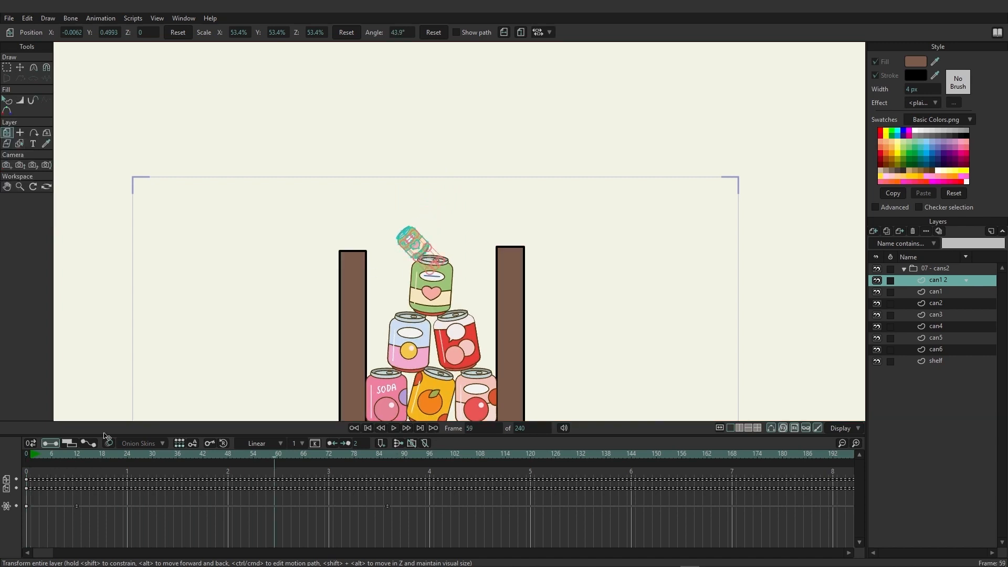
# From frame 0, move can1 2 higher above the stack to about X 0.009 and Y 0.635, and preview its rotation.
pyautogui.click(30, 456)
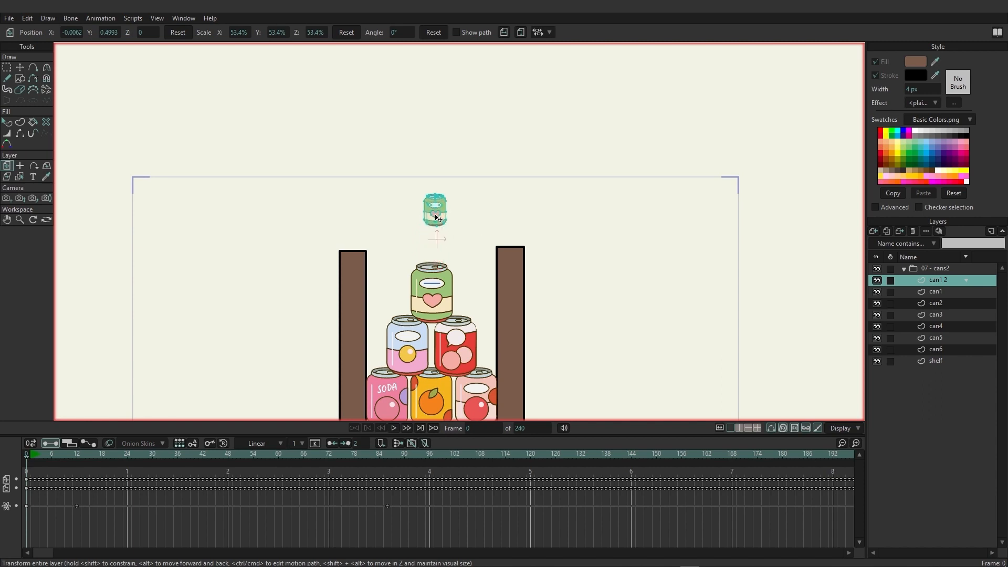
pyautogui.click(393, 428)
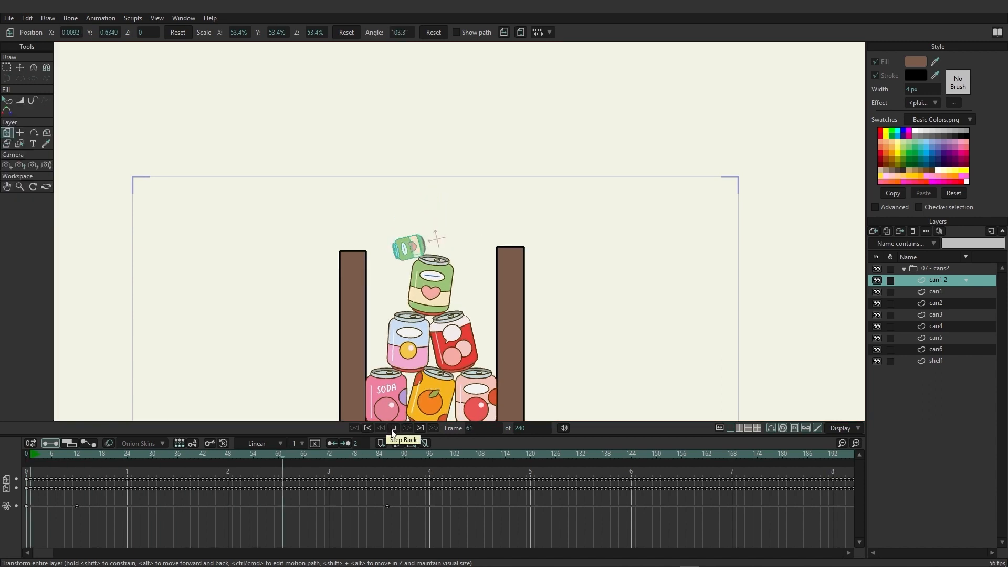
pyautogui.click(27, 455)
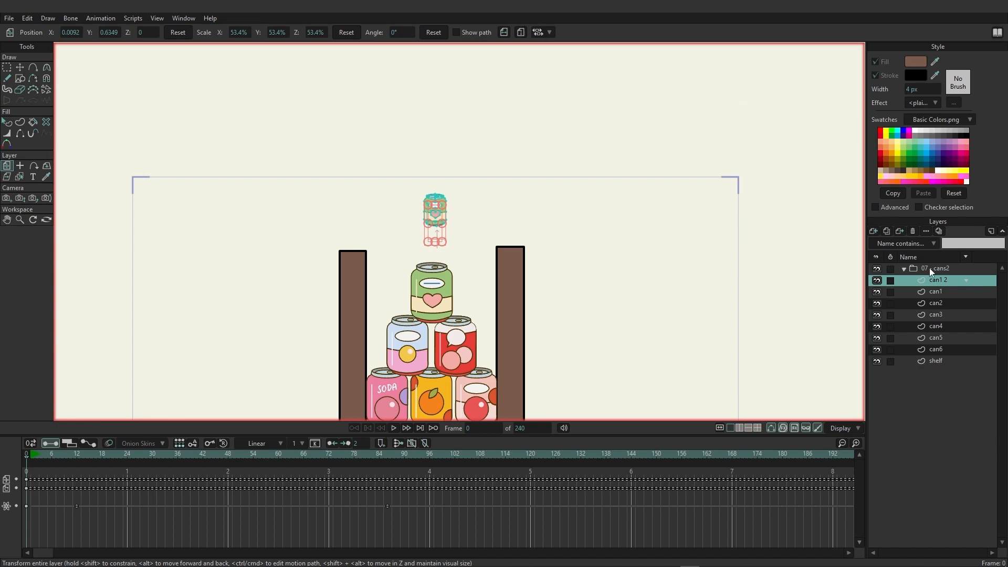
# Set the motor torque of can1 2 to 13 in its physics settings and play back the simulation to about frame 223.
pyautogui.doubleClick(943, 280)
pyautogui.click(663, 41)
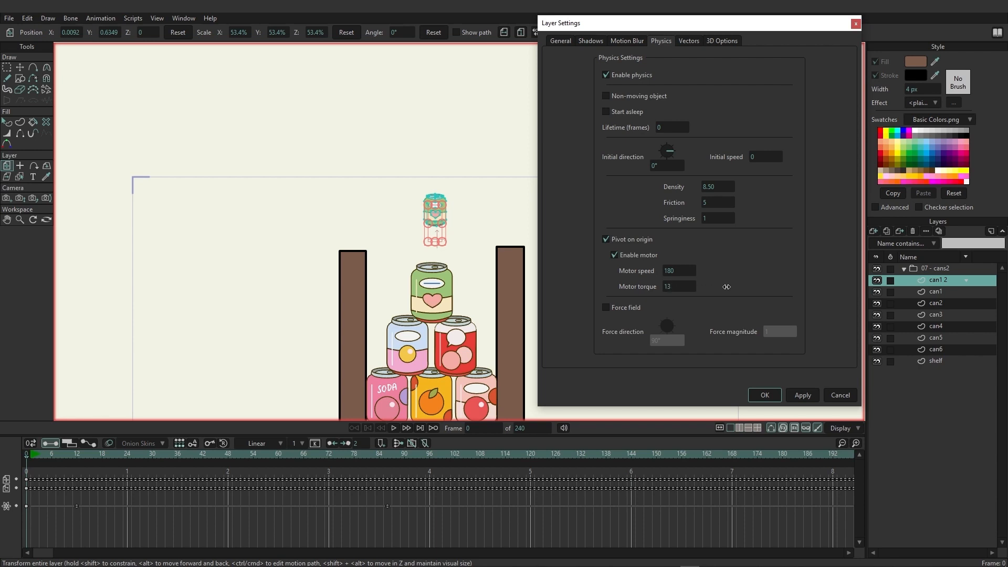
pyautogui.click(765, 396)
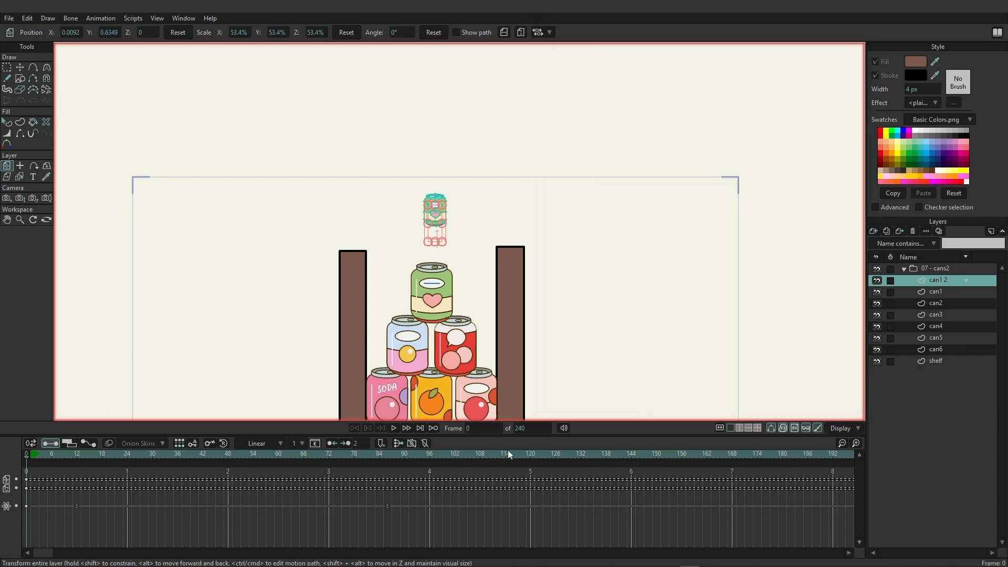
pyautogui.click(393, 428)
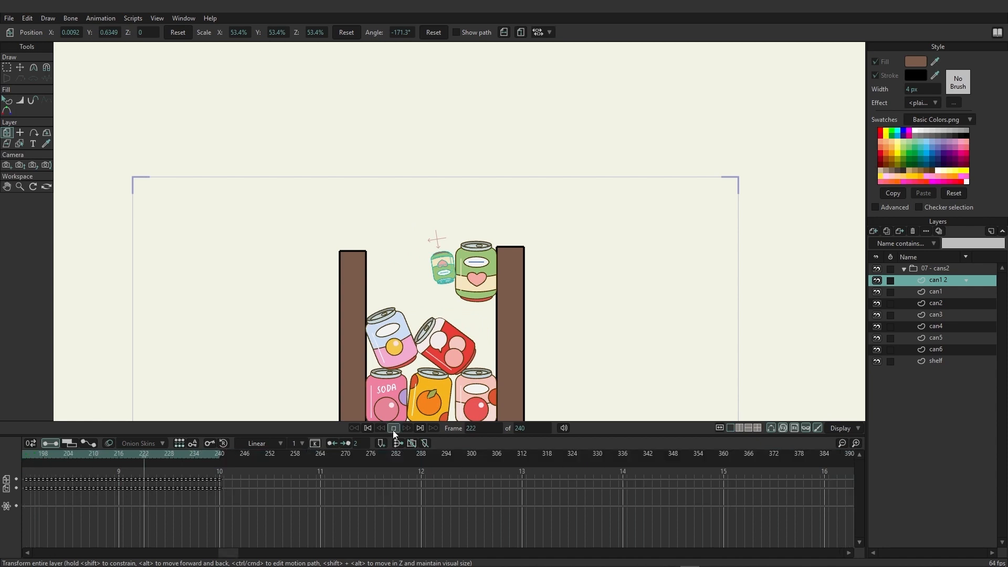
pyautogui.click(393, 429)
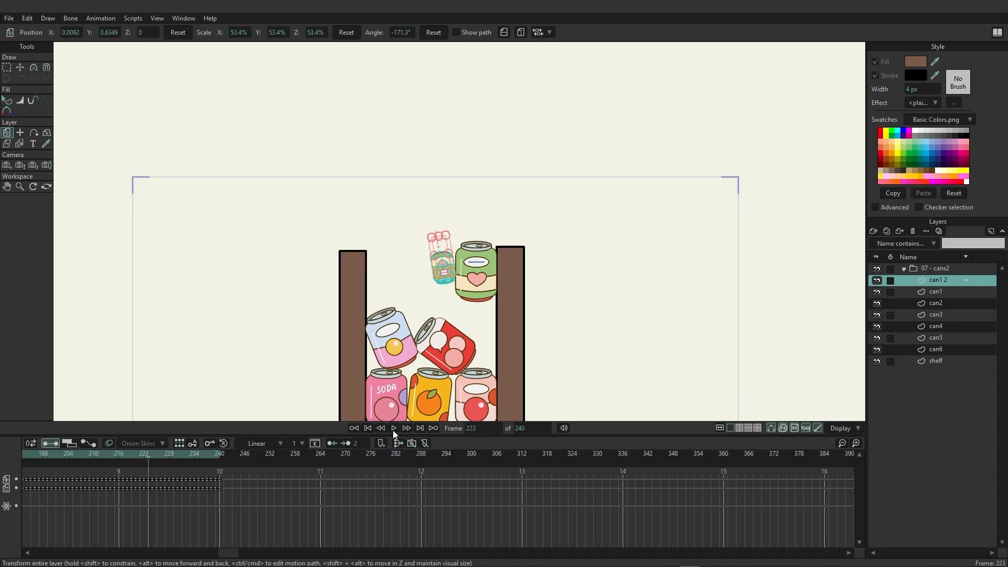